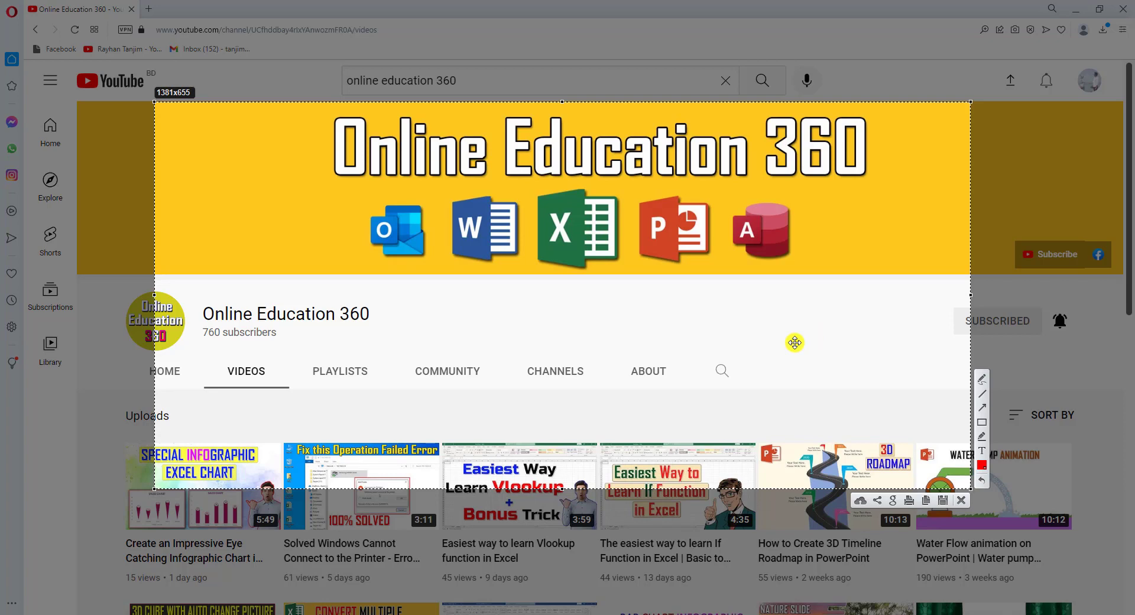
Cancel the Lightshot capture so the Online Education 360 Videos tab is unobstructed
{"action": "left_click", "coordinate": [960, 500]}
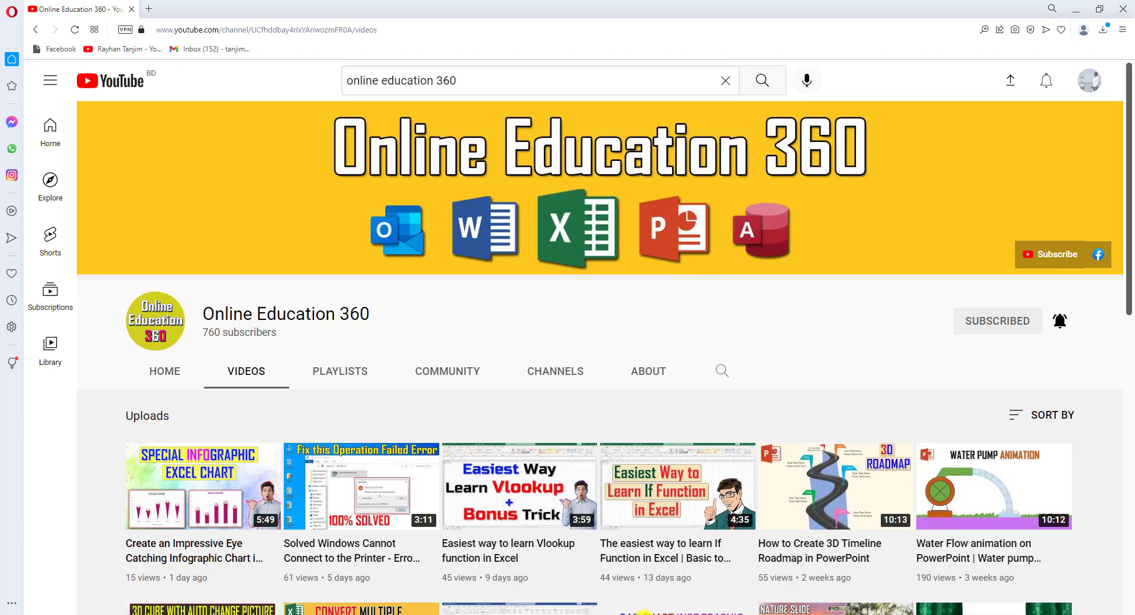
{"action": "key", "text": "alt+Tab"}
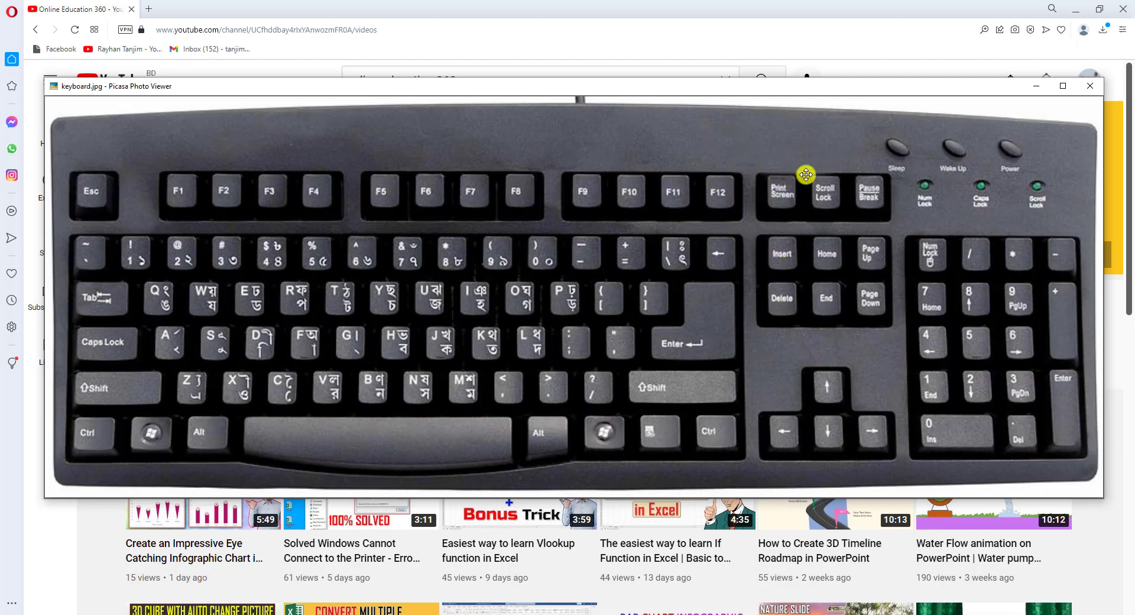
{"action": "left_click", "coordinate": [1035, 86]}
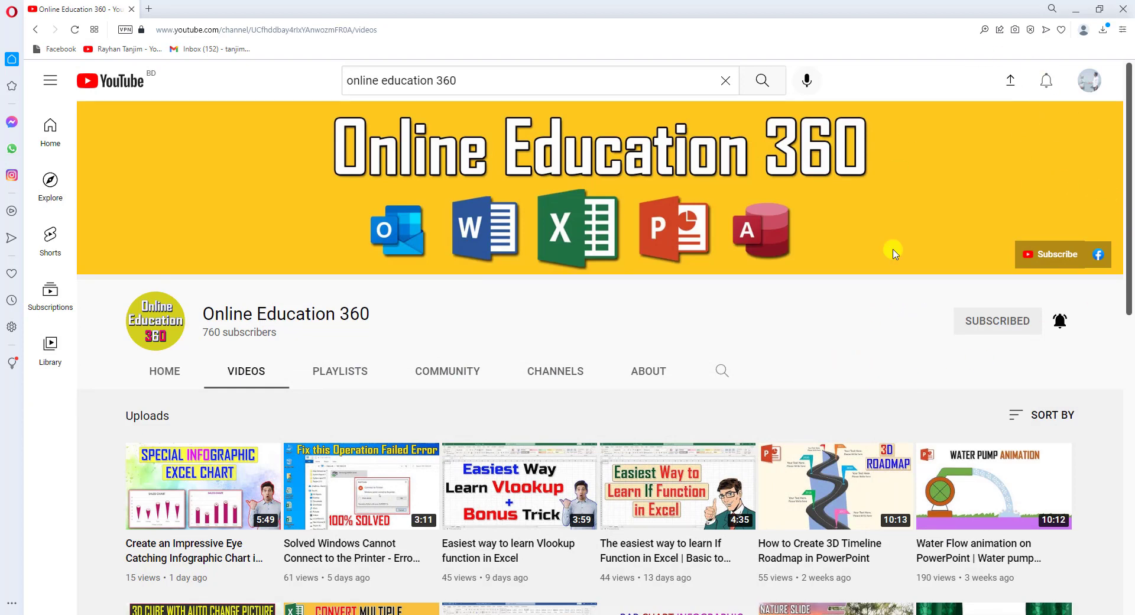
Capture the full screen with PrtScn and paste it into a new, maximized Paint image
{"action": "key", "text": "Print"}
{"action": "key", "text": "super"}
{"action": "type", "text": "paint"}
{"action": "key", "text": "Return"}
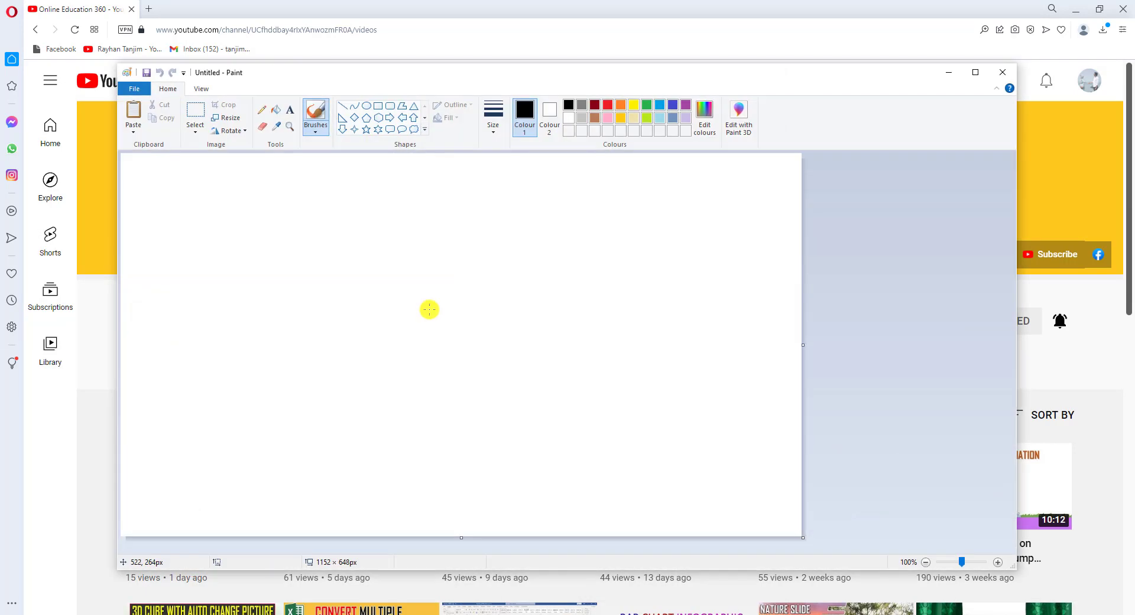
{"action": "key", "text": "ctrl+v"}
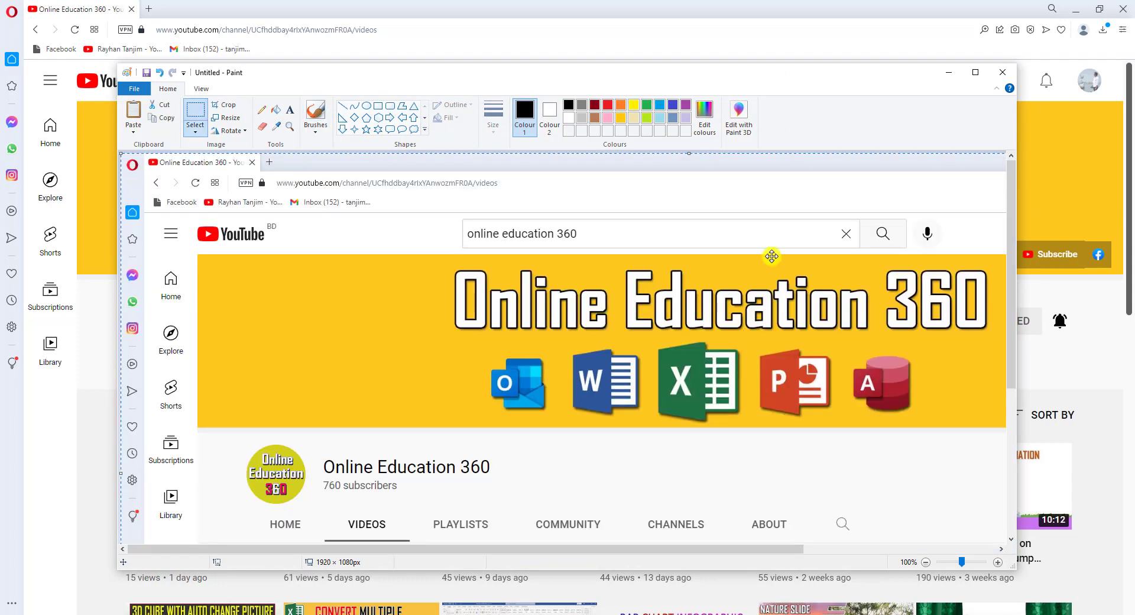
{"action": "left_click", "coordinate": [975, 72]}
{"action": "scroll", "coordinate": [633, 363], "scroll_direction": "down", "scroll_amount": 3}
{"action": "scroll", "coordinate": [590, 349], "scroll_direction": "up", "scroll_amount": 3}
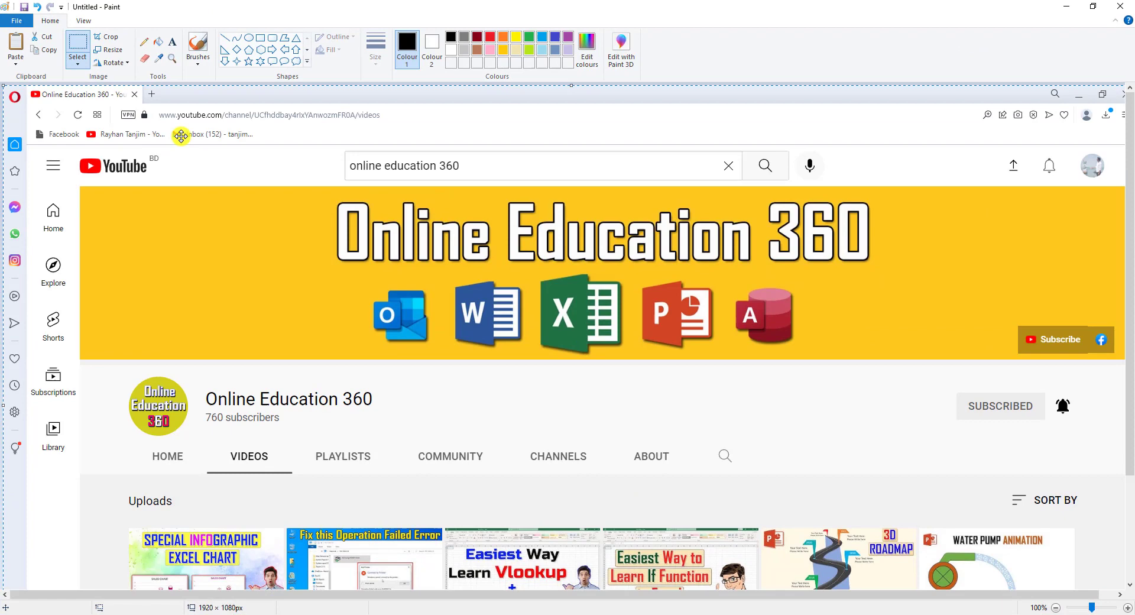
Save the 1920 × 1080 capture as a PNG on the Desktop and close Paint
{"action": "left_click", "coordinate": [24, 7]}
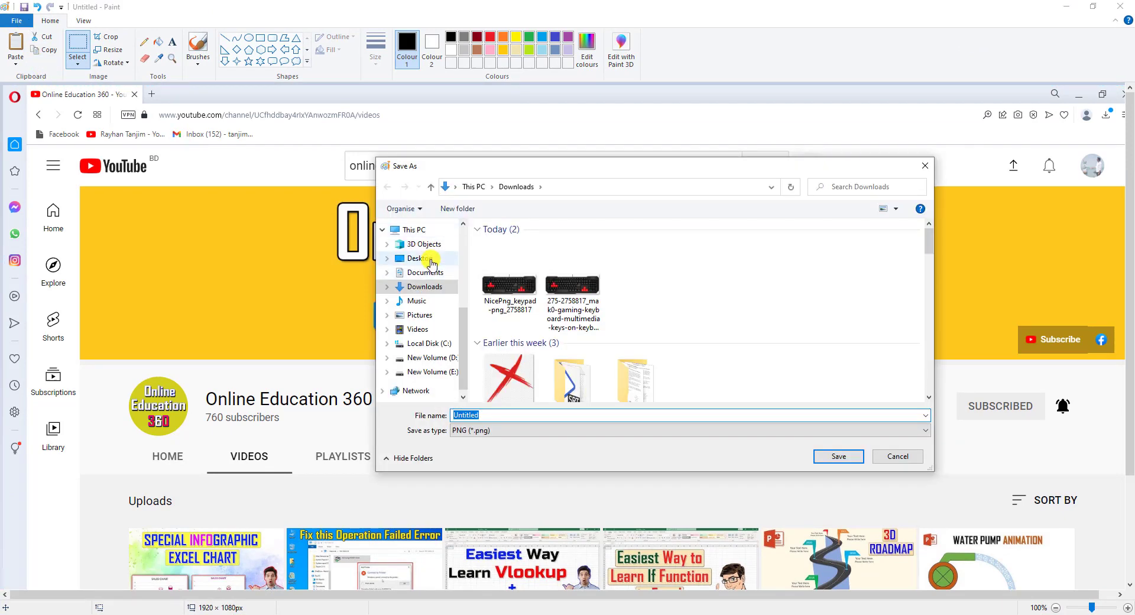
{"action": "left_click", "coordinate": [418, 258]}
{"action": "left_click", "coordinate": [837, 457]}
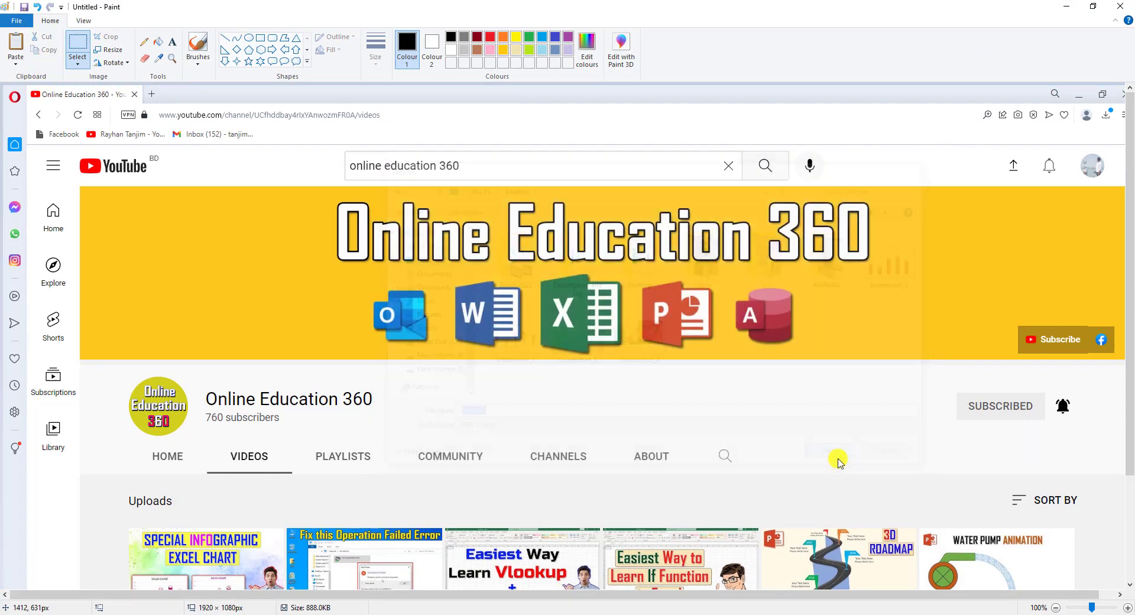
{"action": "left_click", "coordinate": [1120, 7]}
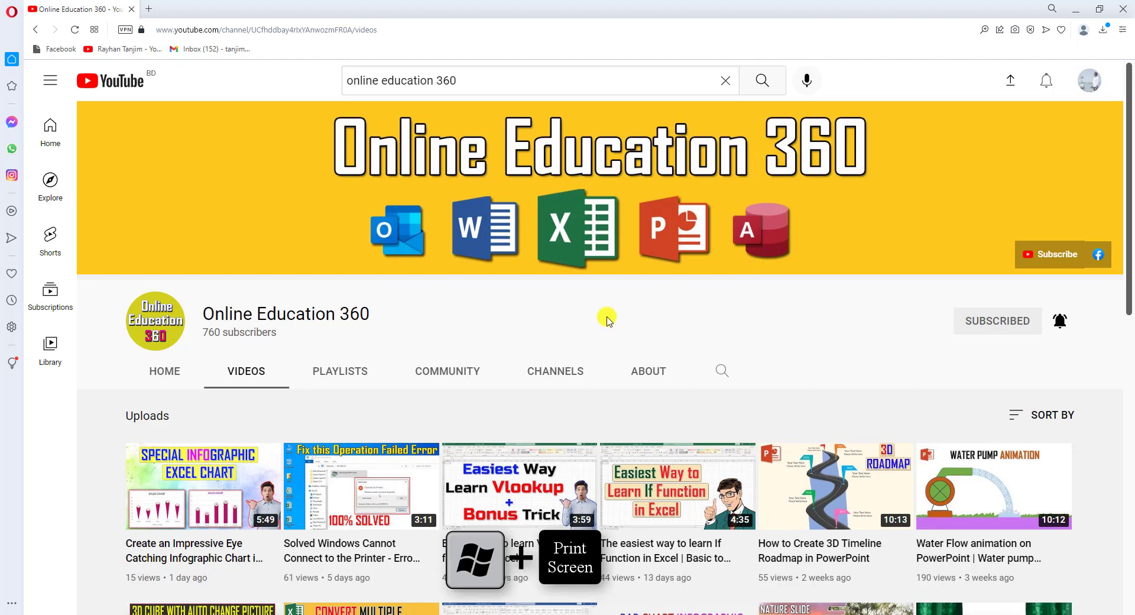
Save a full-screen capture of the channel page to Pictures\Screenshots with Windows+Print Screen
{"action": "key", "text": "super+Print"}
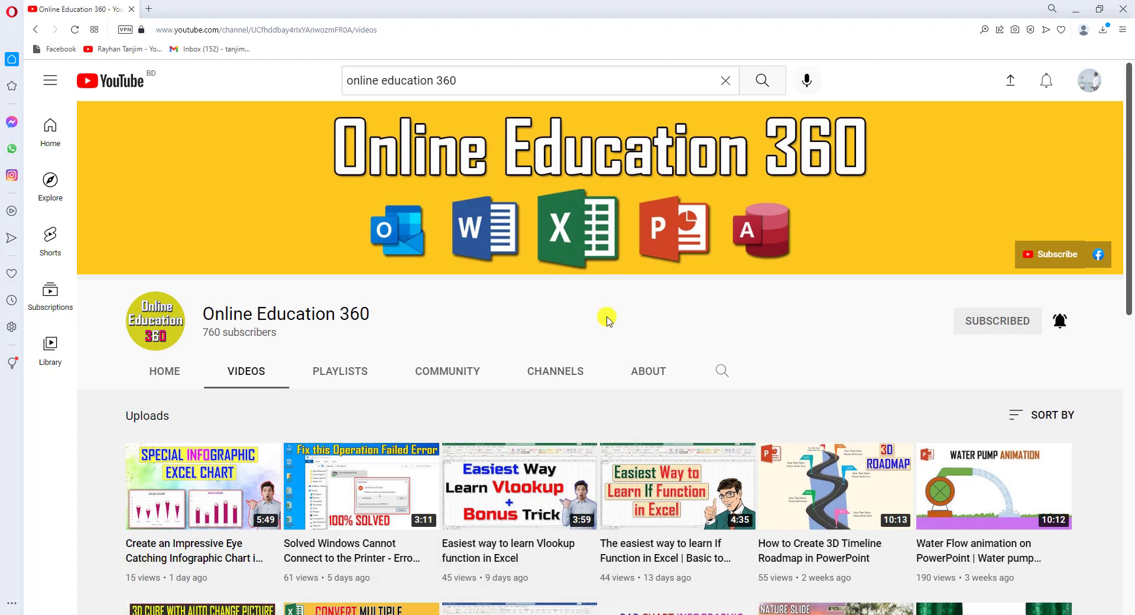
Open the Pictures\Screenshots folder from This PC in File Explorer
{"action": "left_click", "coordinate": [1077, 12]}
{"action": "double_click", "coordinate": [21, 35]}
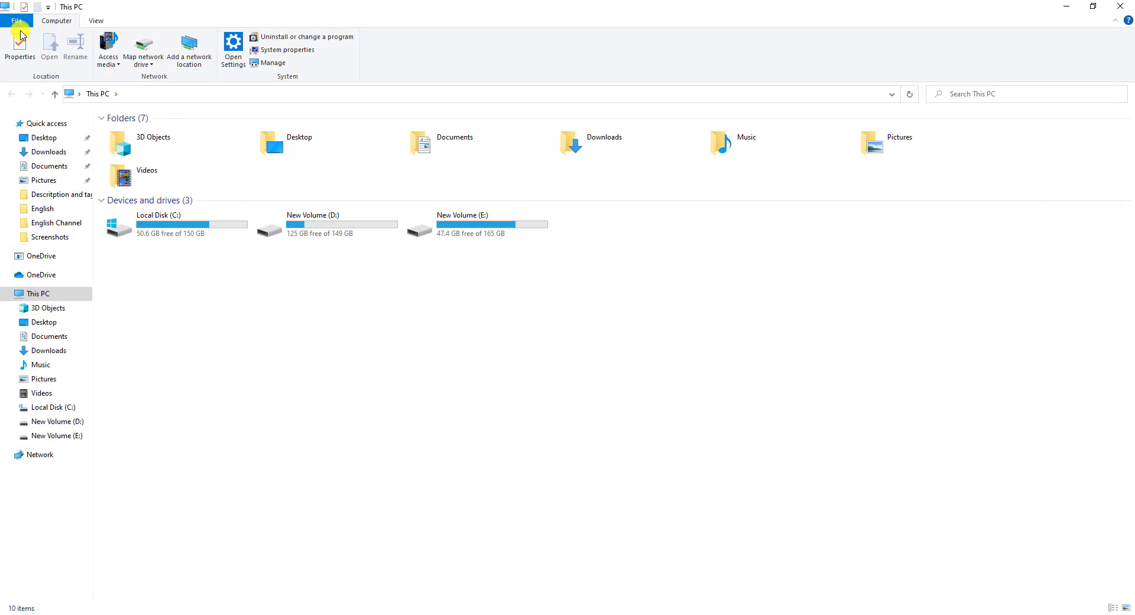
{"action": "left_click", "coordinate": [43, 183]}
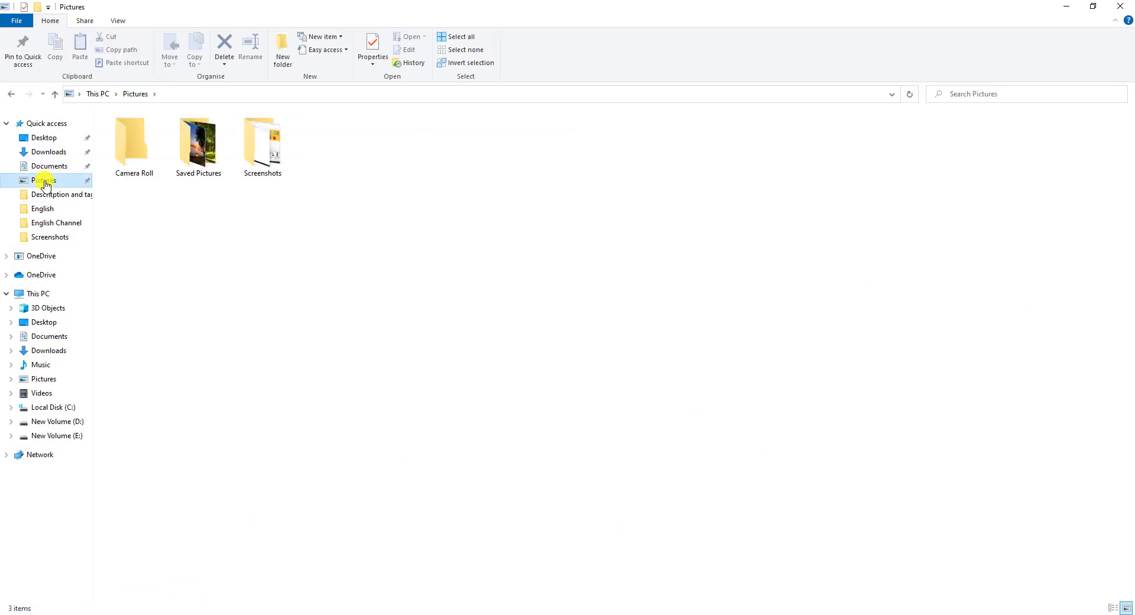
{"action": "double_click", "coordinate": [265, 155]}
View Screenshot (7), then delete both Screenshot (6) and Screenshot (7)
{"action": "double_click", "coordinate": [217, 169]}
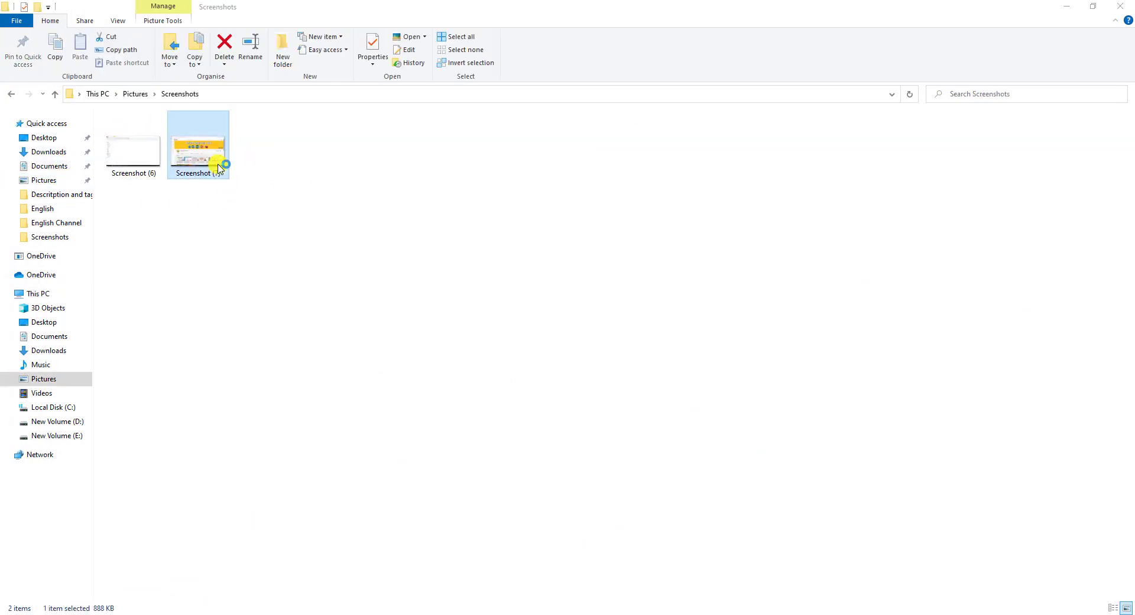
{"action": "scroll", "coordinate": [655, 240], "scroll_direction": "up", "scroll_amount": 3}
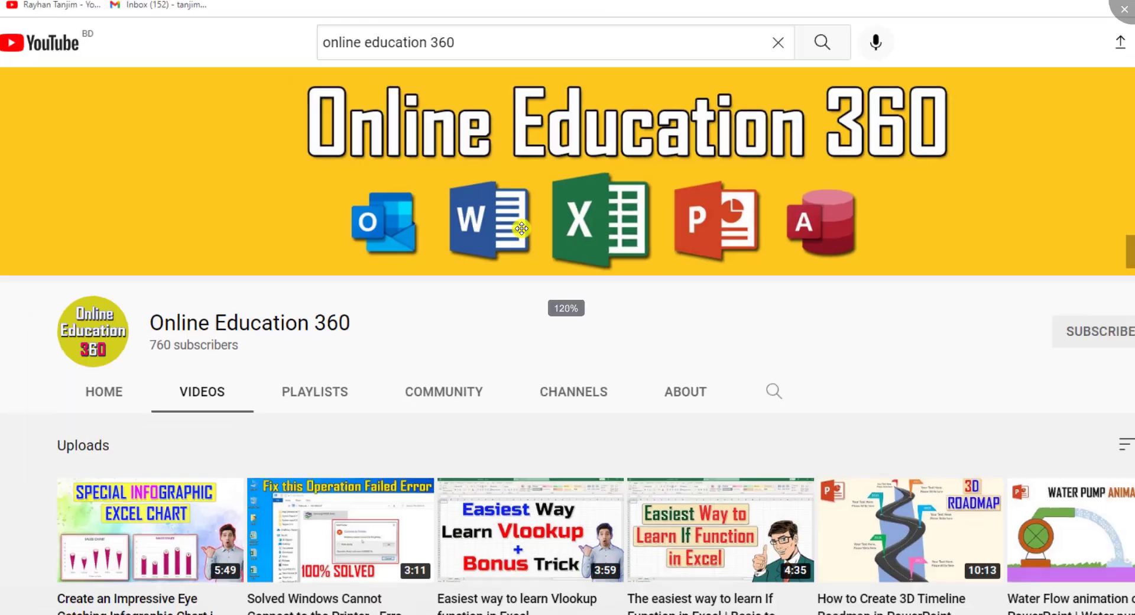
{"action": "scroll", "coordinate": [545, 187], "scroll_direction": "down", "scroll_amount": 5}
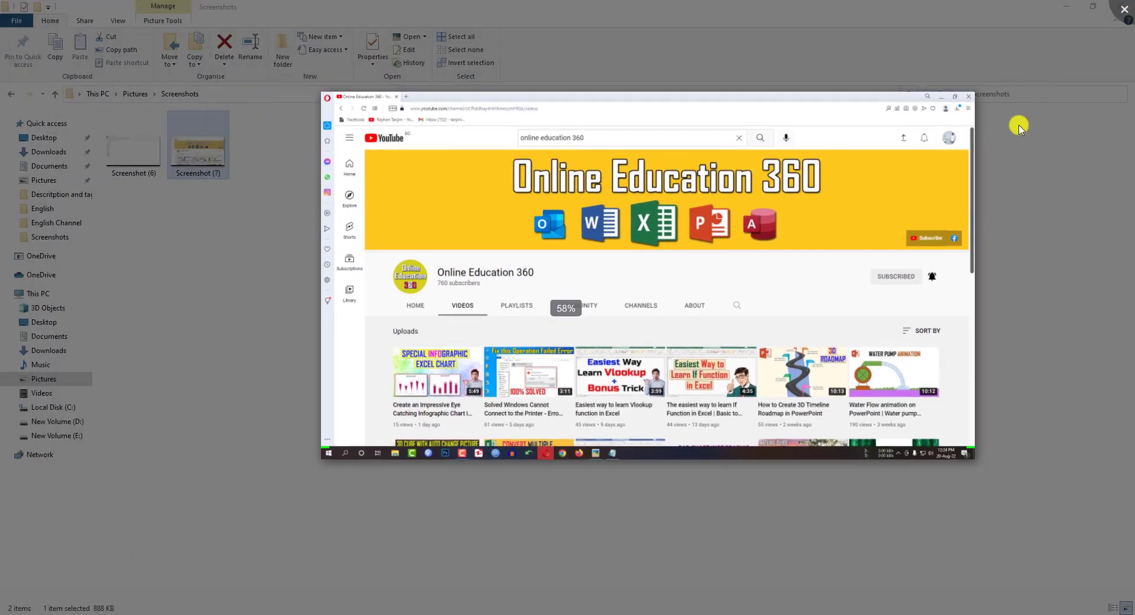
{"action": "scroll", "coordinate": [1023, 57], "scroll_direction": "down", "scroll_amount": 5}
{"action": "key", "text": "Escape"}
{"action": "left_click_drag", "start_coordinate": [304, 280], "coordinate": [132, 144]}
{"action": "key", "text": "Delete"}
Return to Opera and save a Game Bar screenshot of the channel page with Win+Alt+PrtScn
{"action": "key", "text": "alt+Tab"}
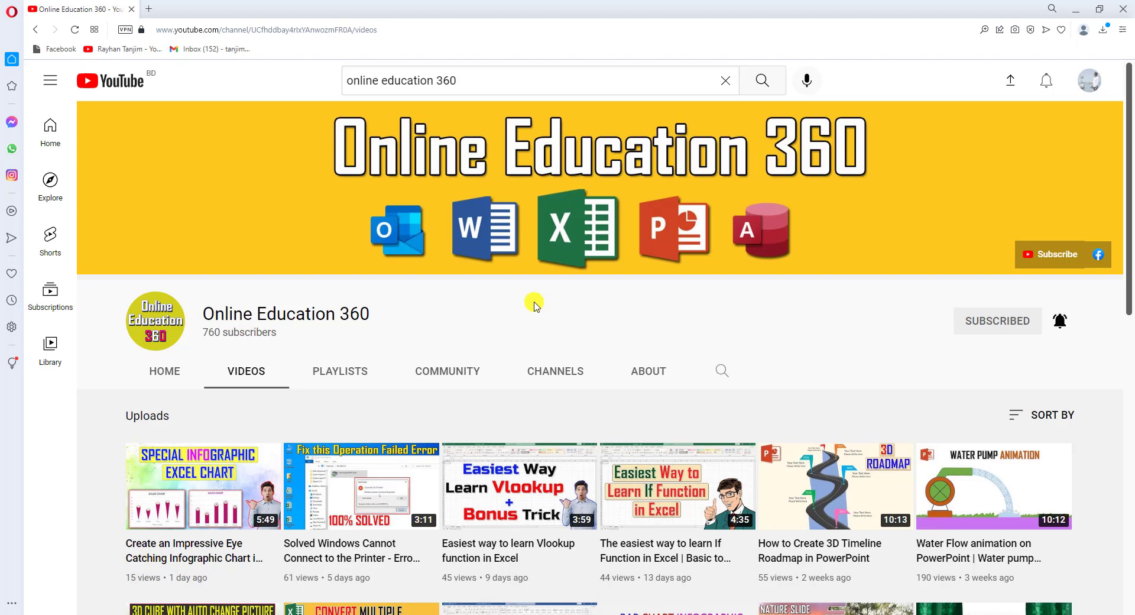
{"action": "key", "text": "super+alt+Print"}
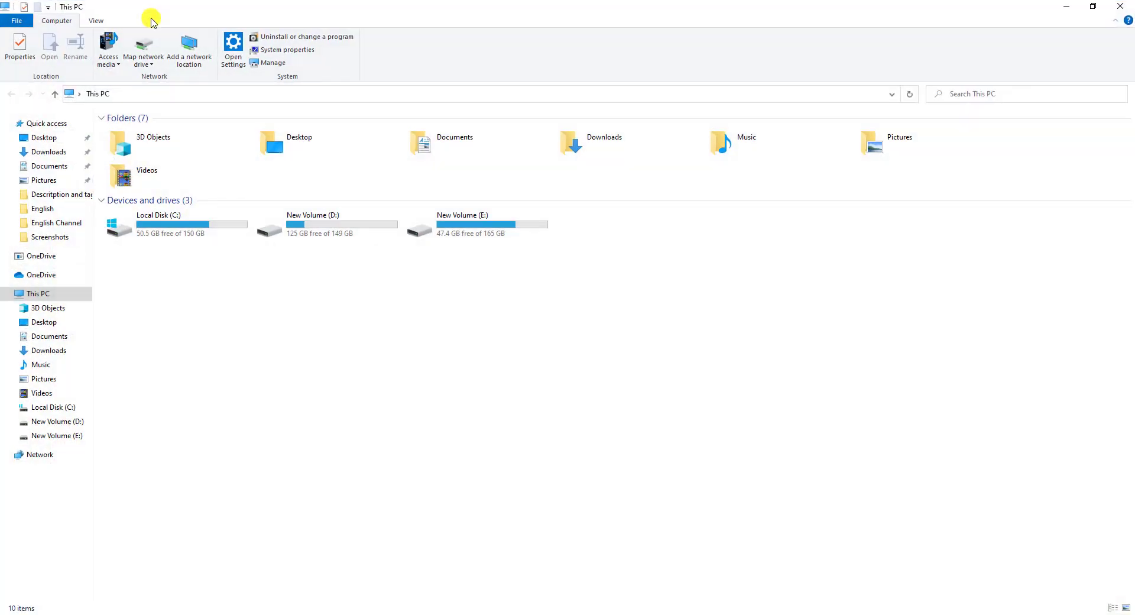
Browse to C:\Users\Admin\Videos\Captures to find the saved Game Bar screenshot
{"action": "left_click", "coordinate": [190, 235]}
{"action": "double_click", "coordinate": [190, 234]}
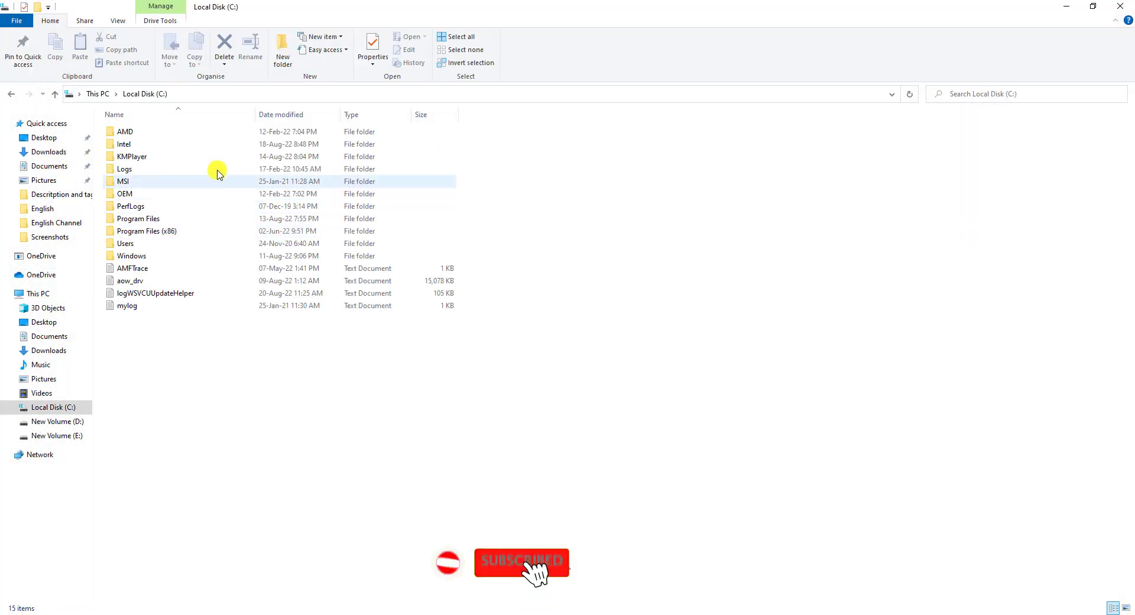
{"action": "double_click", "coordinate": [137, 243]}
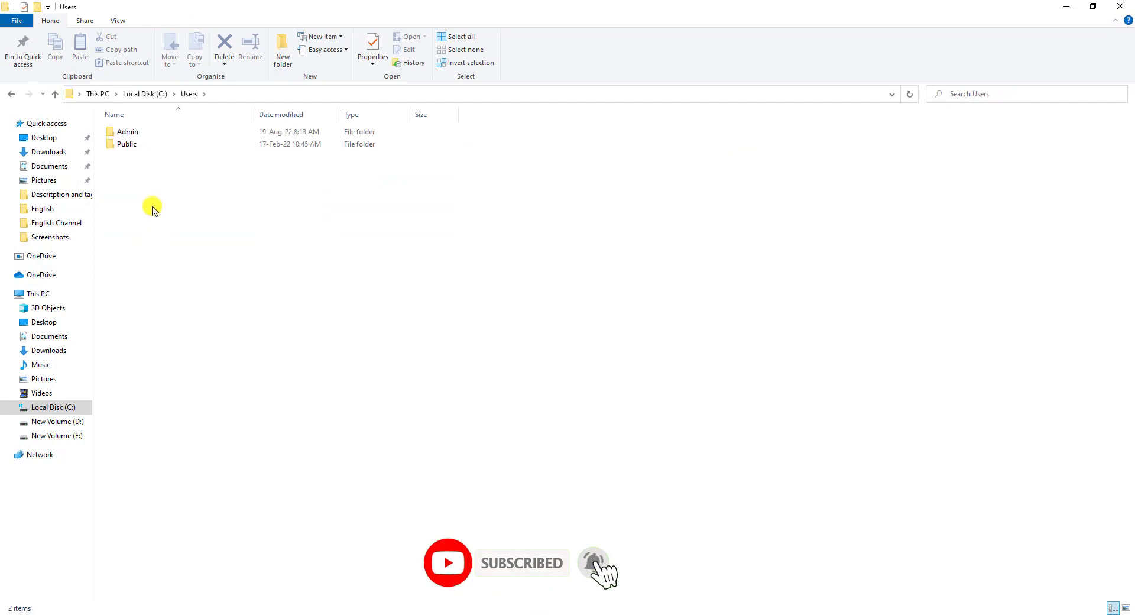
{"action": "double_click", "coordinate": [141, 132]}
{"action": "double_click", "coordinate": [132, 294]}
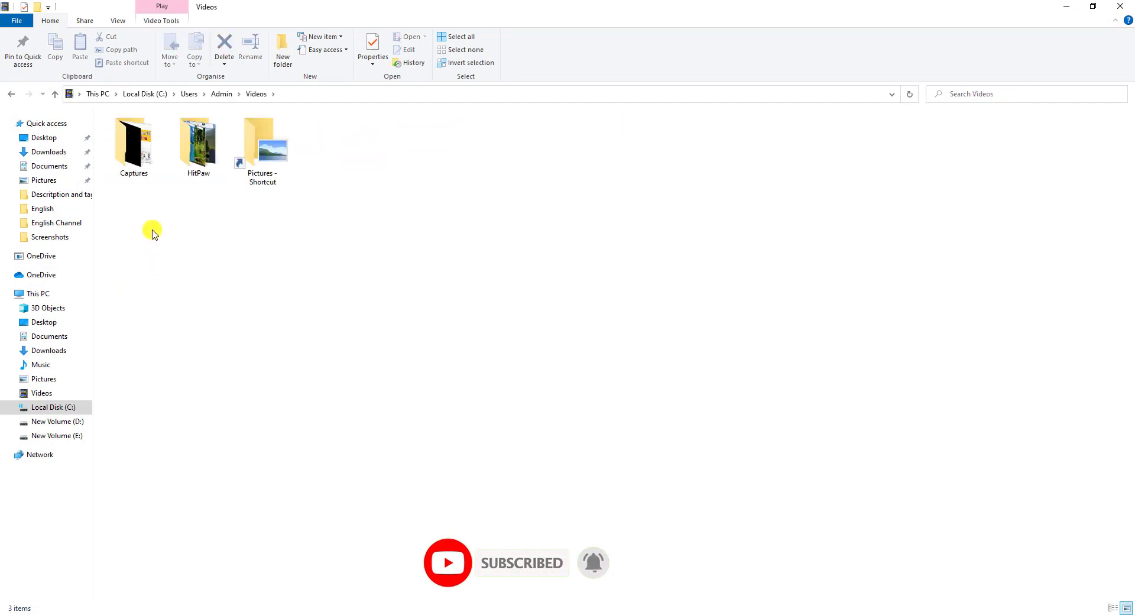
{"action": "double_click", "coordinate": [141, 155]}
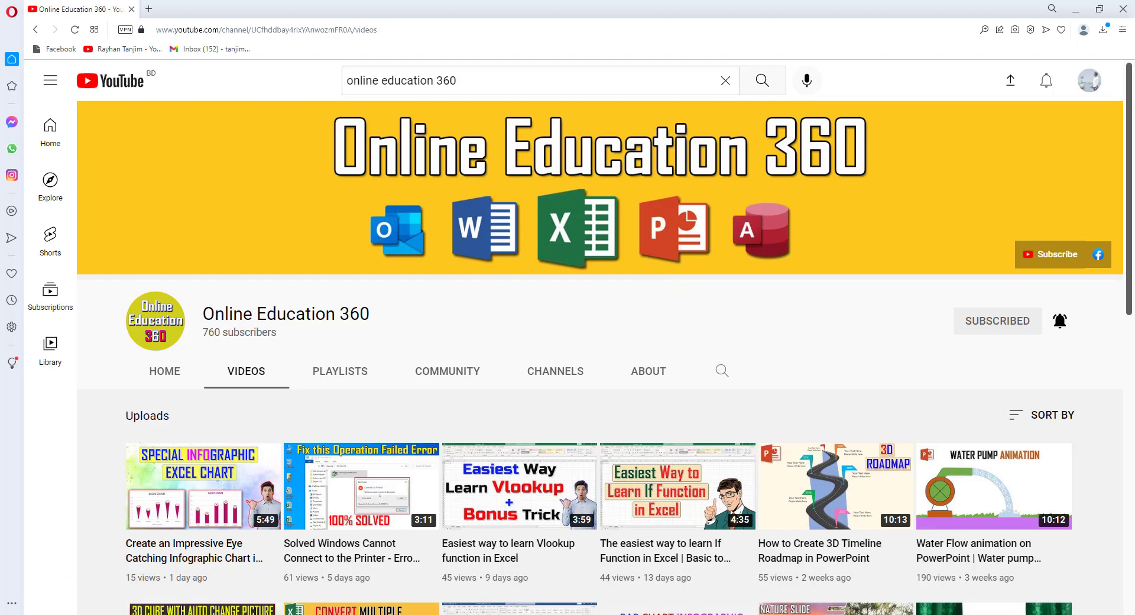
Launch Snipping Tool from a 'sni' search and start a new snip
{"action": "left_click", "coordinate": [110, 603]}
{"action": "type", "text": "s"}
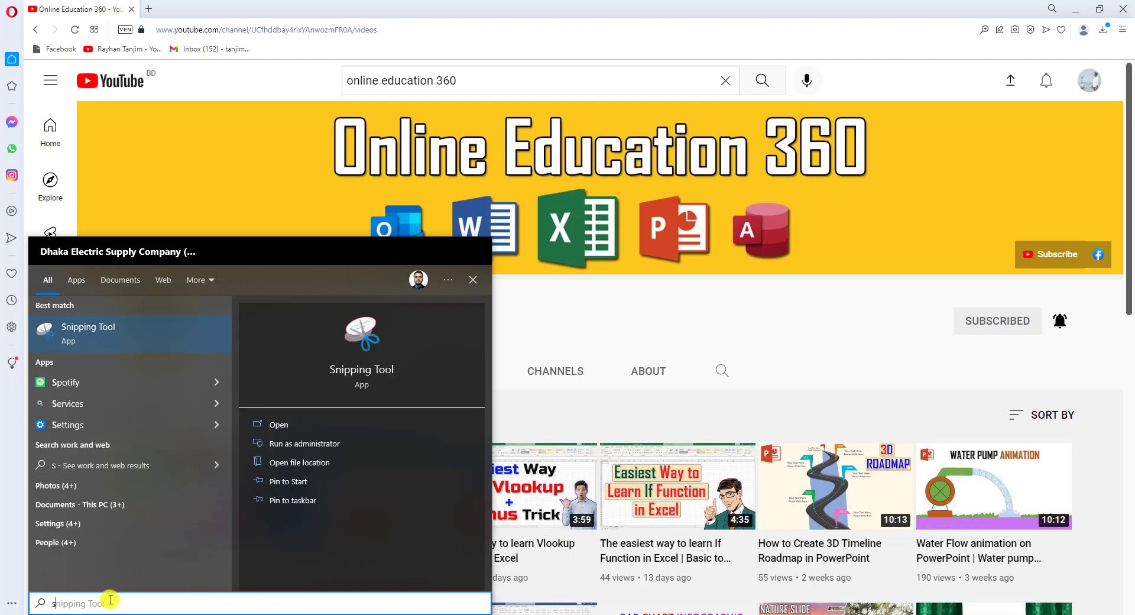
{"action": "type", "text": "ni"}
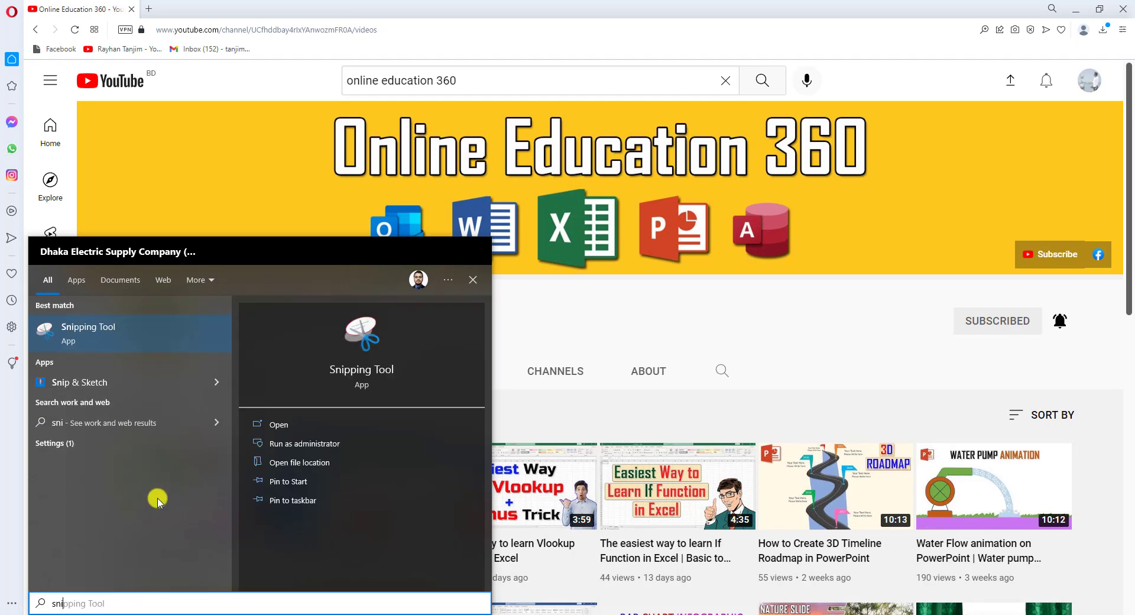
{"action": "left_click", "coordinate": [110, 335]}
{"action": "left_click", "coordinate": [508, 145]}
Snip the channel banner, name and tabs area of the page
{"action": "left_click_drag", "start_coordinate": [70, 76], "coordinate": [1121, 408]}
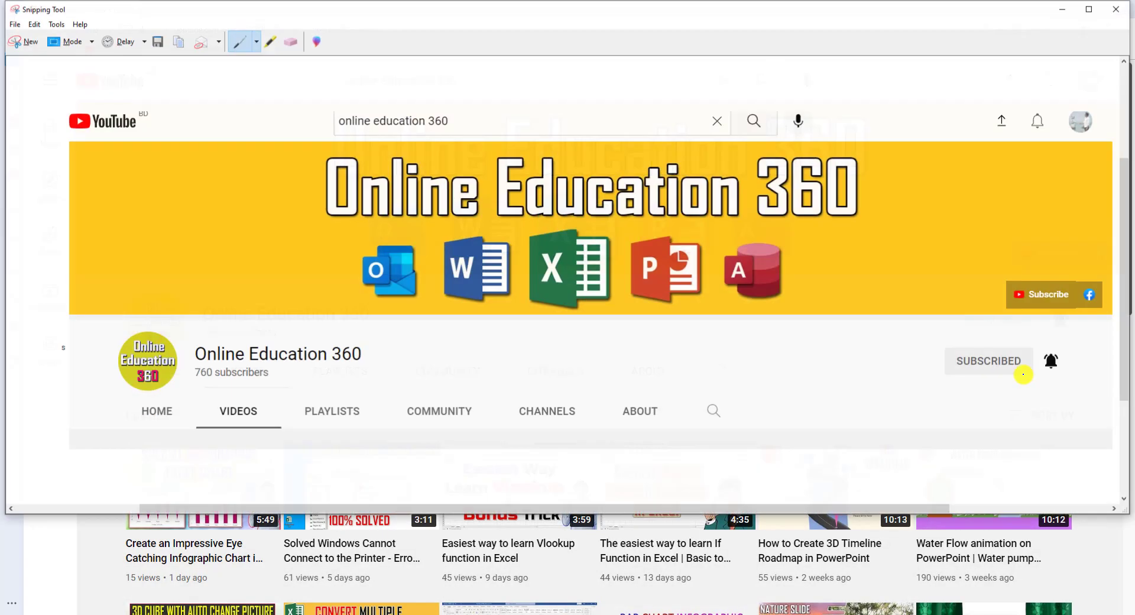
{"action": "left_click", "coordinate": [255, 46]}
{"action": "left_click", "coordinate": [157, 41]}
{"action": "left_click", "coordinate": [157, 41]}
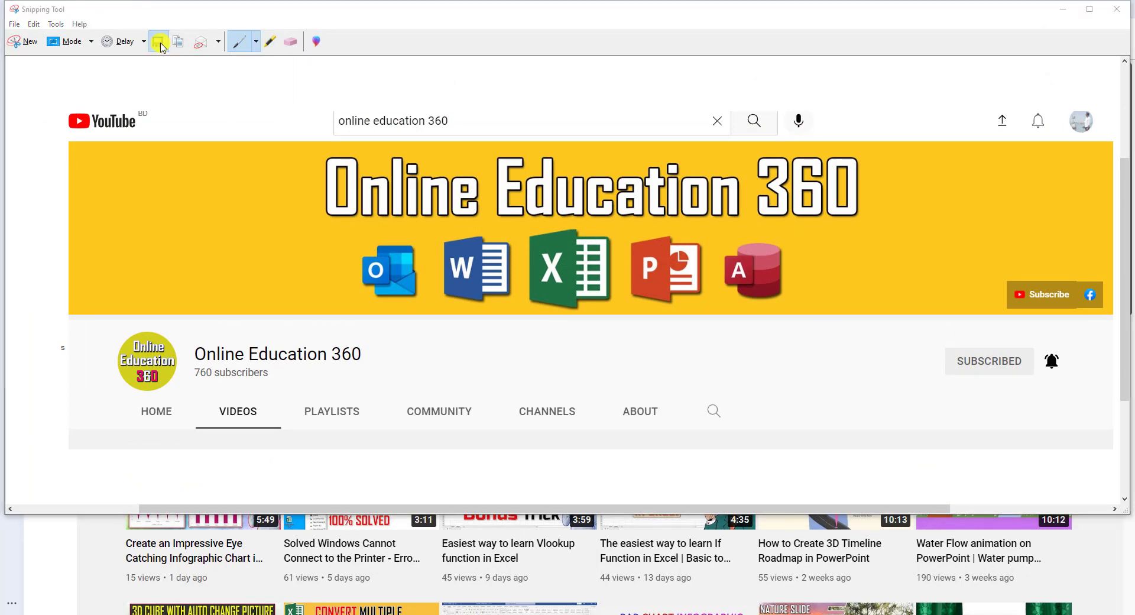
Save the snip to the Desktop as Capture PNG, then preview it and close the viewer
{"action": "left_click", "coordinate": [63, 134]}
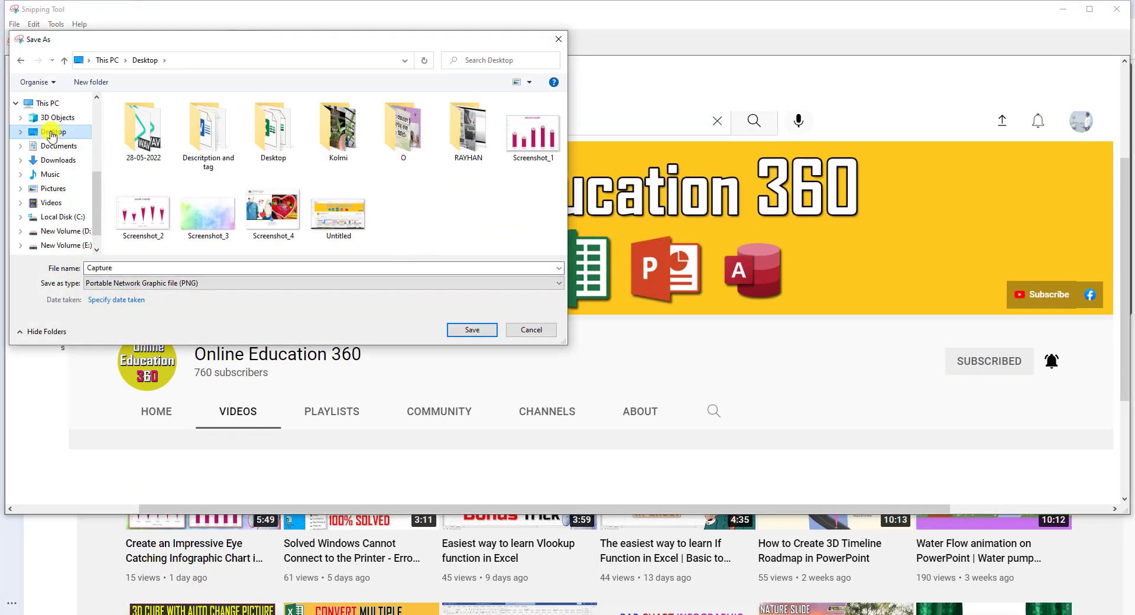
{"action": "left_click", "coordinate": [472, 329]}
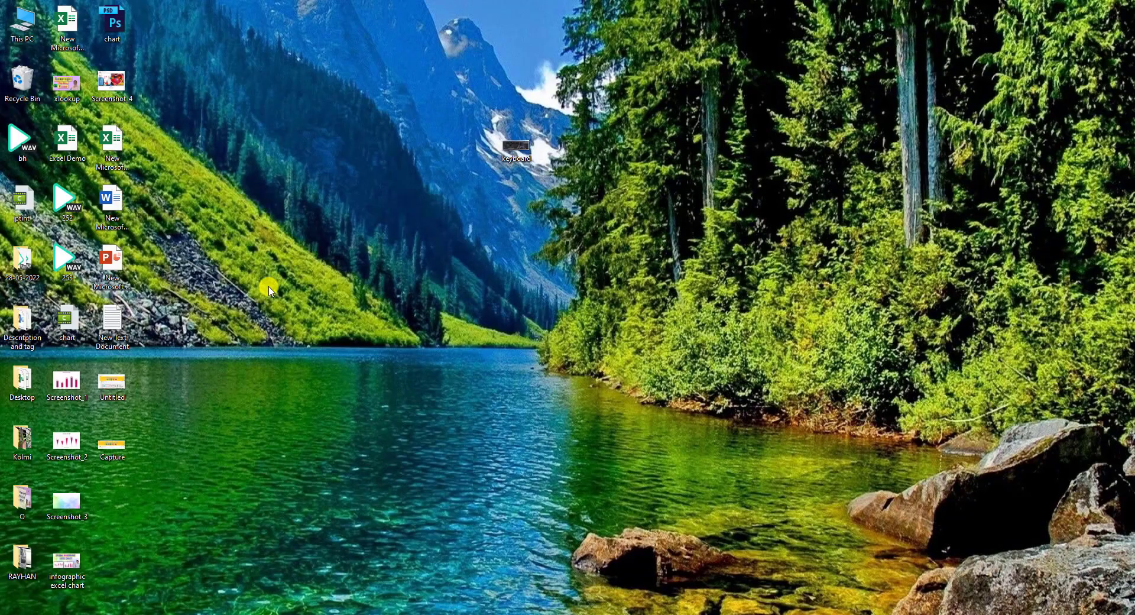
{"action": "double_click", "coordinate": [112, 444]}
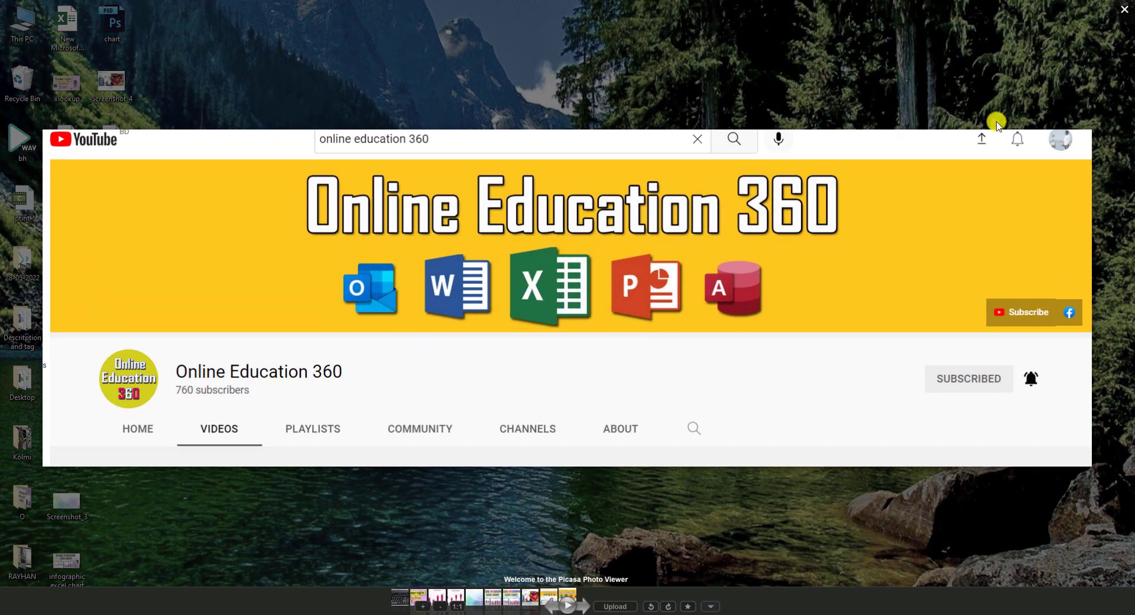
{"action": "left_click", "coordinate": [1125, 8]}
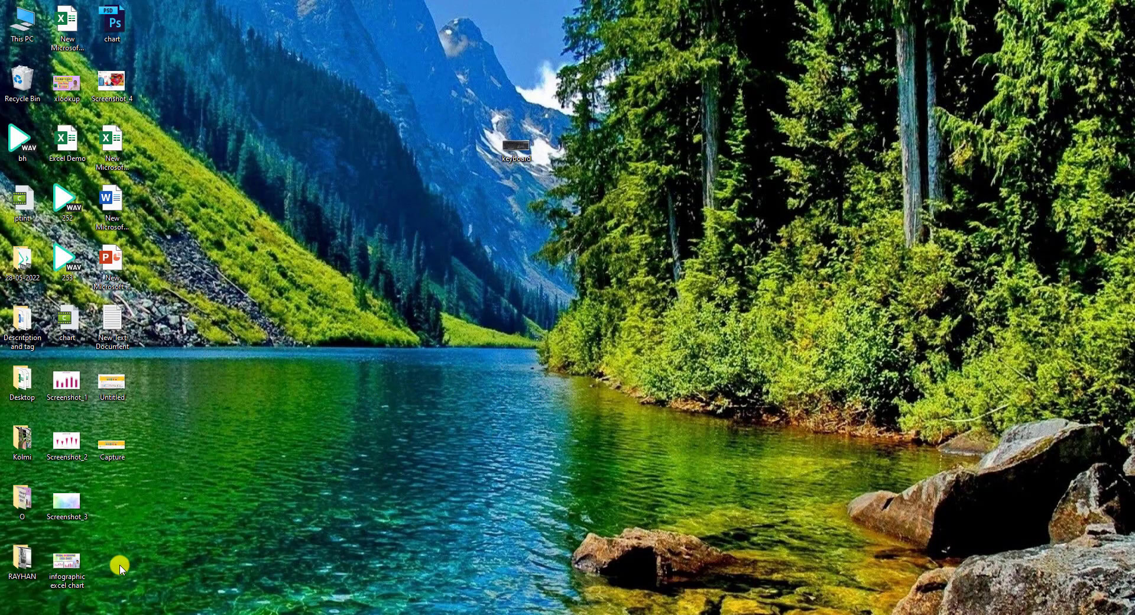
Launch Snip & Sketch from a 'sni' search and snip a region of the desktop
{"action": "left_click", "coordinate": [101, 604]}
{"action": "type", "text": "sni"}
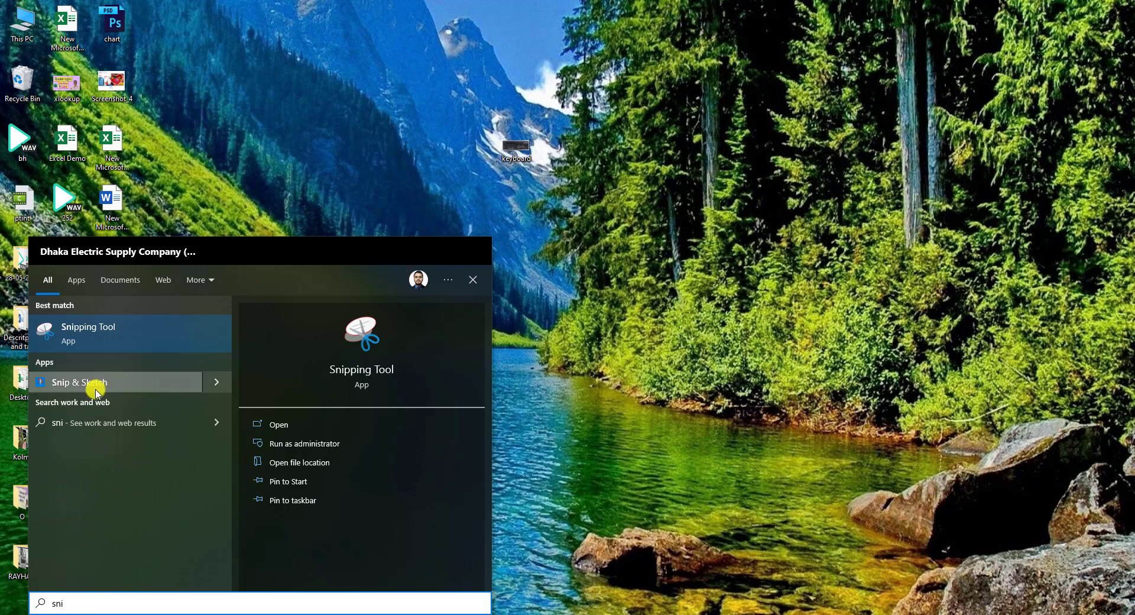
{"action": "left_click", "coordinate": [159, 381]}
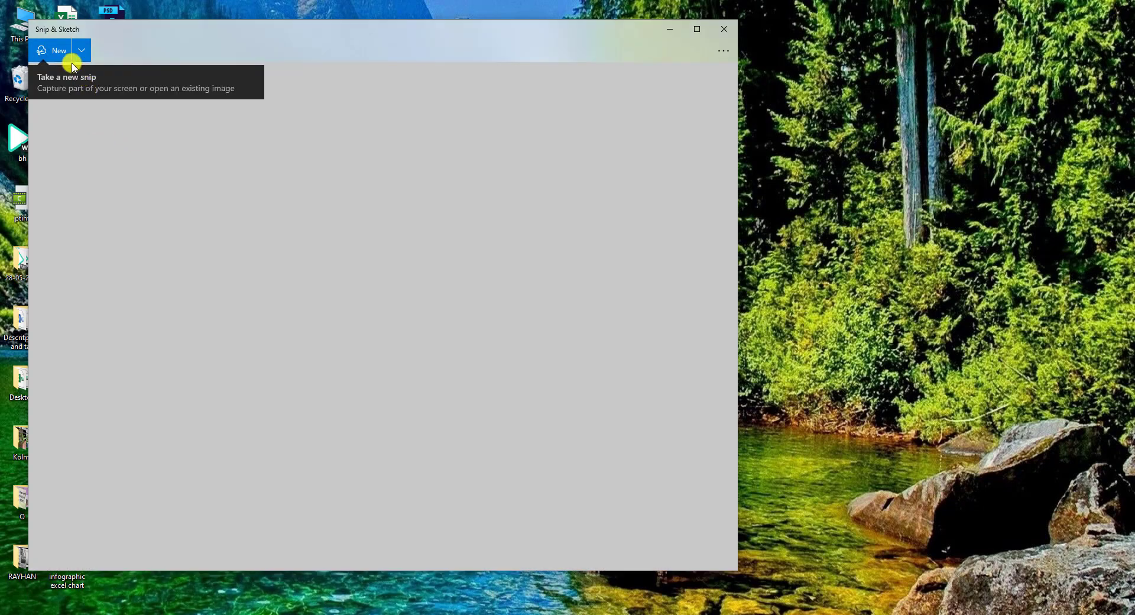
{"action": "left_click", "coordinate": [57, 55]}
{"action": "mouse_move", "coordinate": [254, 45]}
{"action": "left_mouse_down"}
{"action": "mouse_move", "coordinate": [1039, 456]}
{"action": "mouse_move", "coordinate": [1069, 532]}
{"action": "mouse_move", "coordinate": [882, 461]}
{"action": "left_mouse_up"}
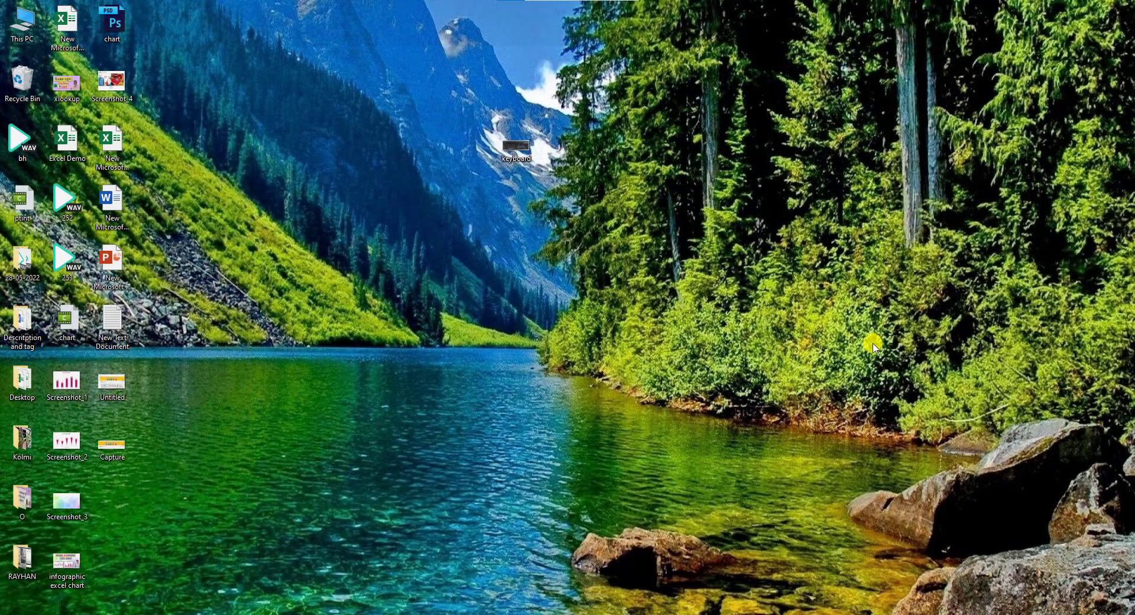
Draw an orange pencil loop over the mountains, then close Snip & Sketch
{"action": "left_click", "coordinate": [353, 49]}
{"action": "left_click", "coordinate": [353, 49]}
{"action": "left_click", "coordinate": [337, 129]}
{"action": "left_click", "coordinate": [212, 239]}
{"action": "mouse_move", "coordinate": [185, 238]}
{"action": "left_mouse_down"}
{"action": "mouse_move", "coordinate": [182, 282]}
{"action": "mouse_move", "coordinate": [489, 203]}
{"action": "mouse_move", "coordinate": [441, 278]}
{"action": "mouse_move", "coordinate": [317, 214]}
{"action": "mouse_move", "coordinate": [309, 177]}
{"action": "left_mouse_up"}
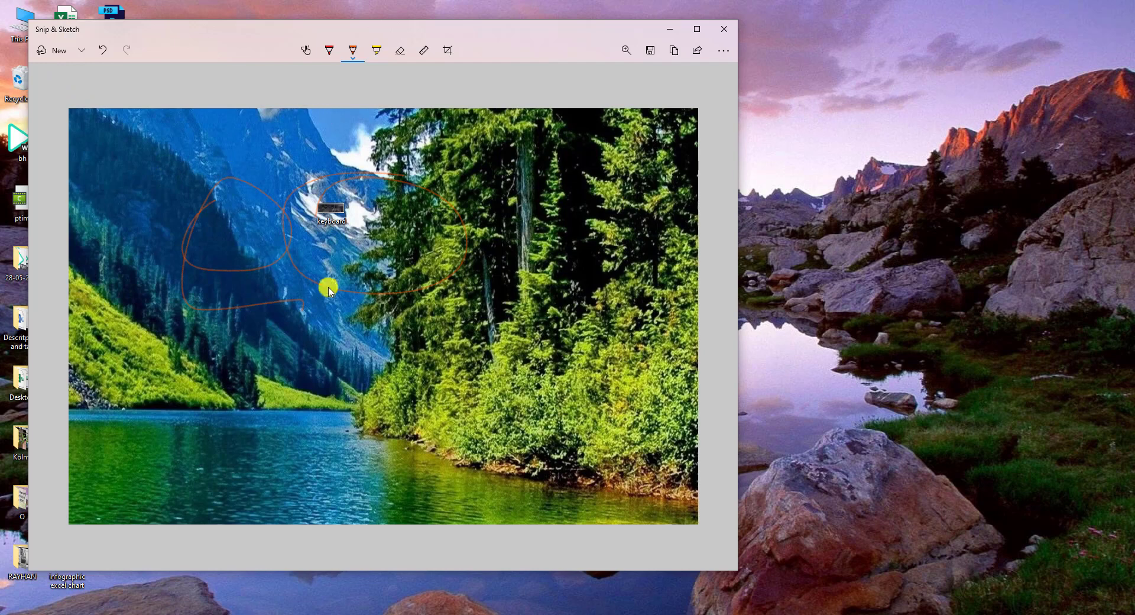
{"action": "left_click", "coordinate": [725, 29]}
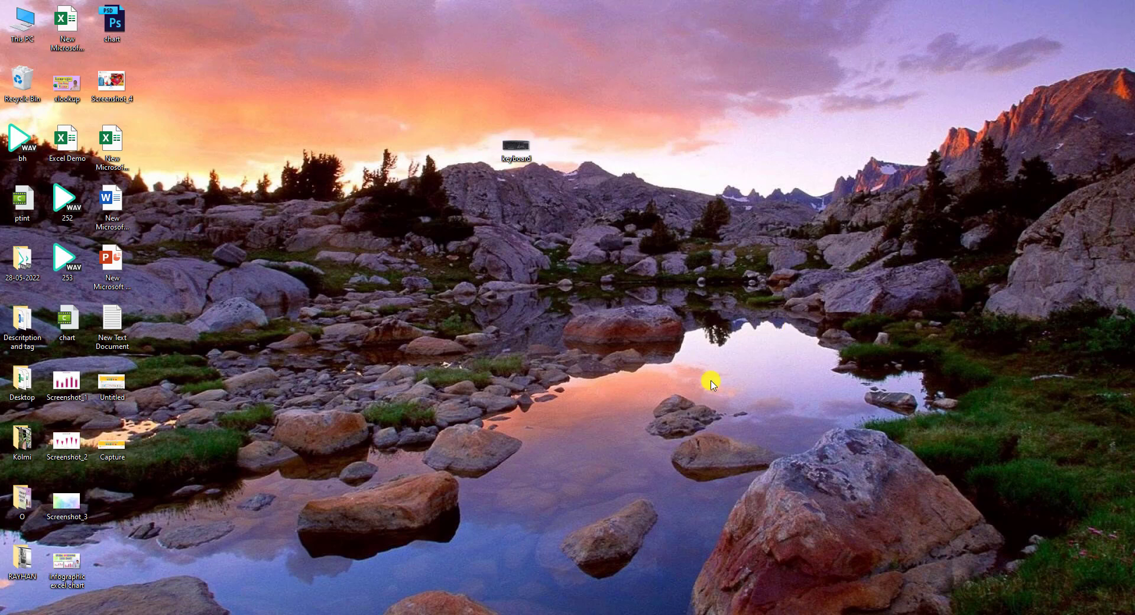
Launch Lightshot from a 'li' search so it runs in the system tray
{"action": "left_click", "coordinate": [83, 603]}
{"action": "type", "text": "li"}
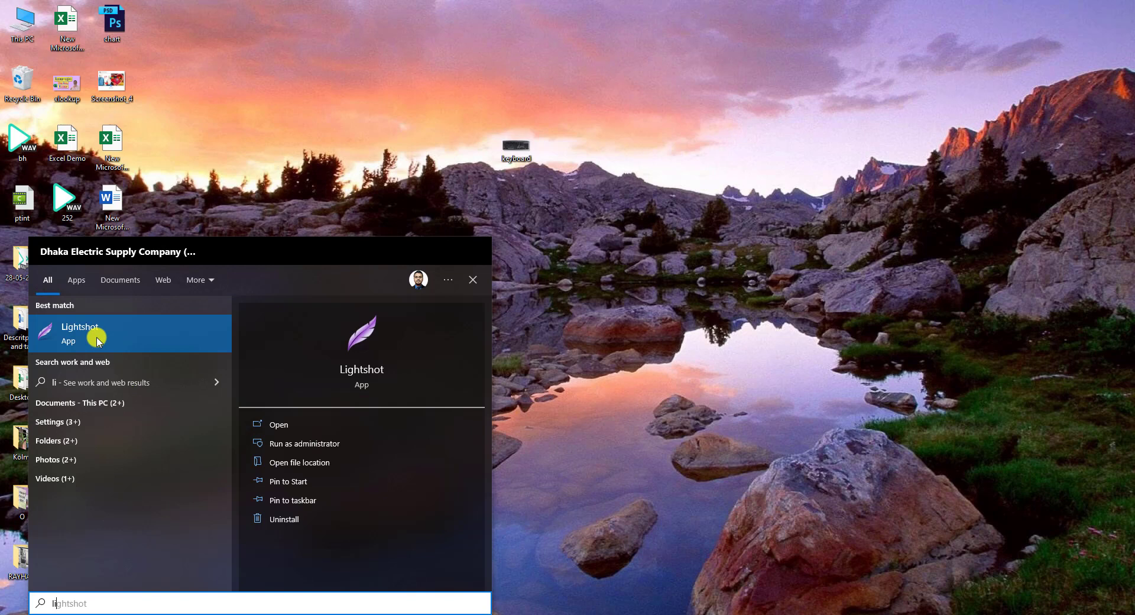
{"action": "left_click", "coordinate": [104, 331]}
{"action": "left_click", "coordinate": [1002, 614]}
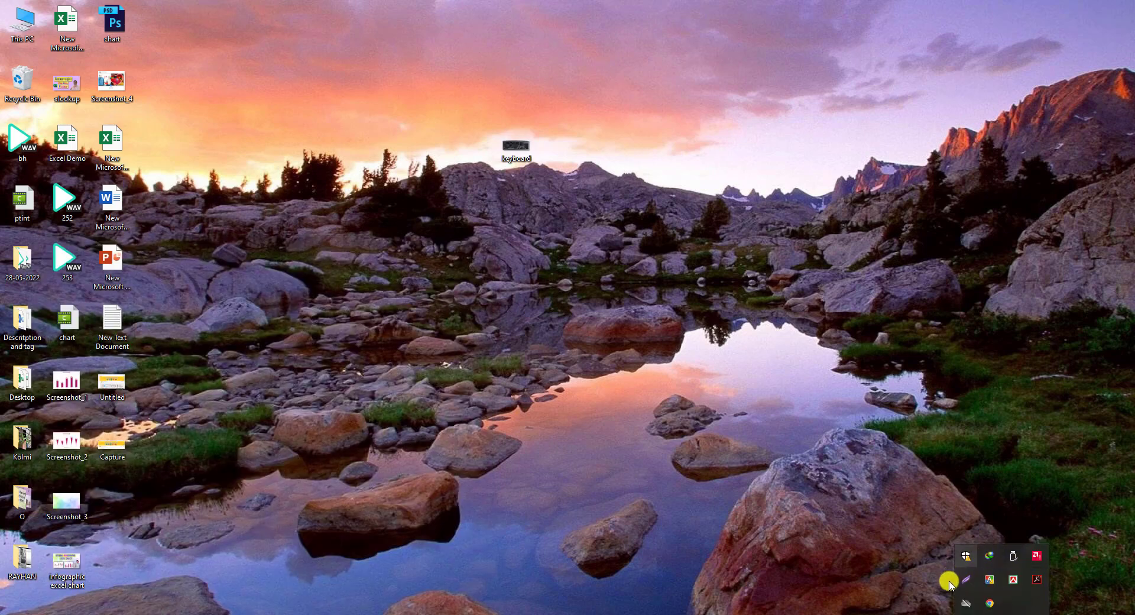
{"action": "left_click", "coordinate": [793, 363]}
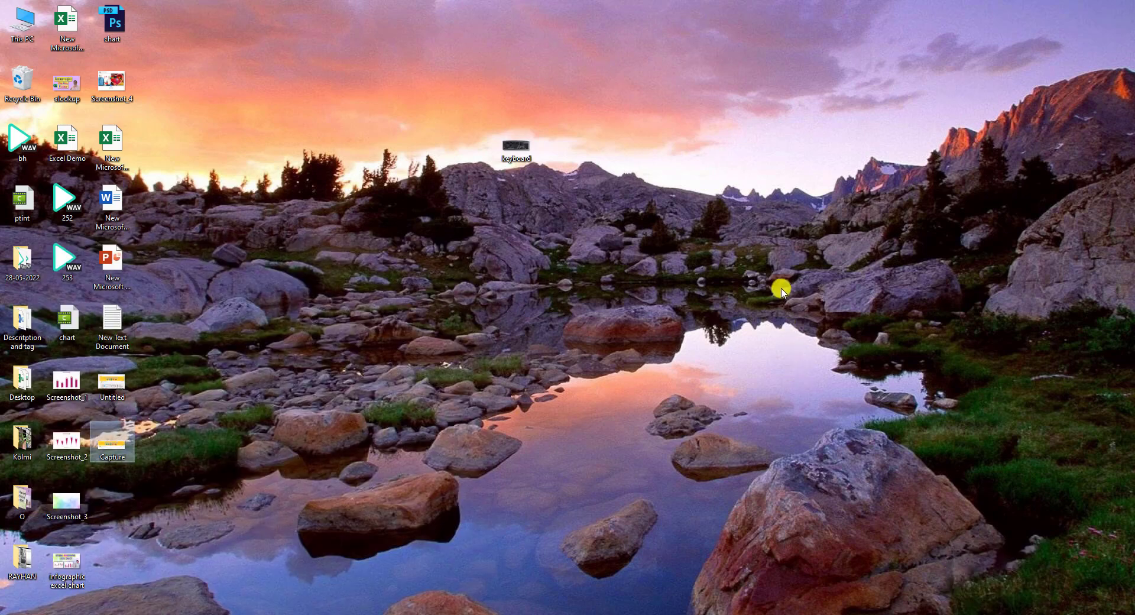
Capture the left part of the screen and save it to the Desktop as Screenshot_5.png
{"action": "key", "text": "Print"}
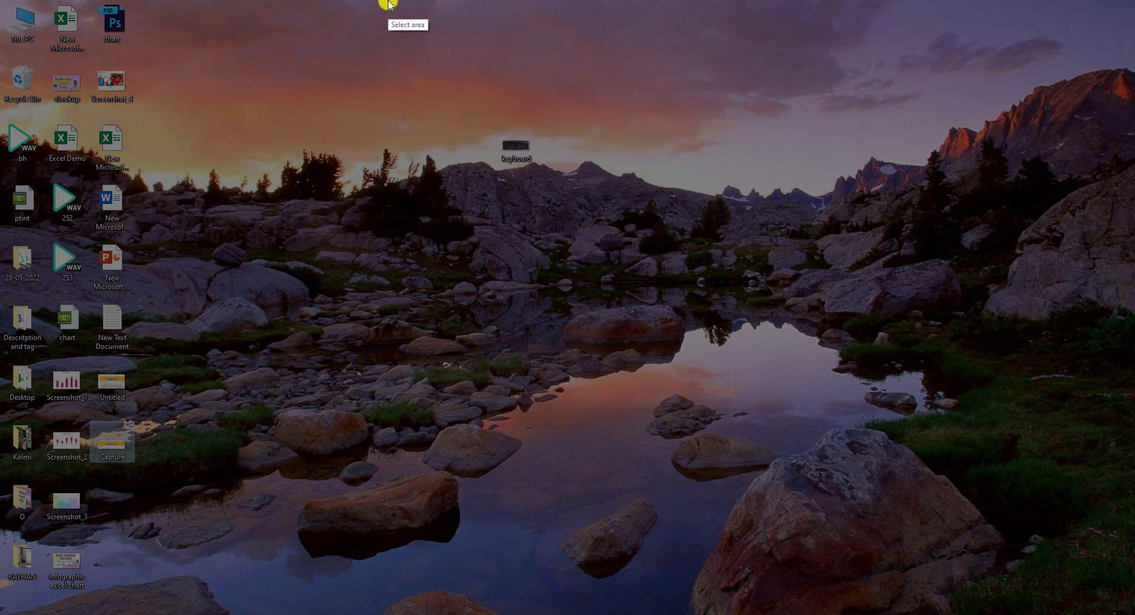
{"action": "left_click_drag", "start_coordinate": [1, 1], "coordinate": [517, 588]}
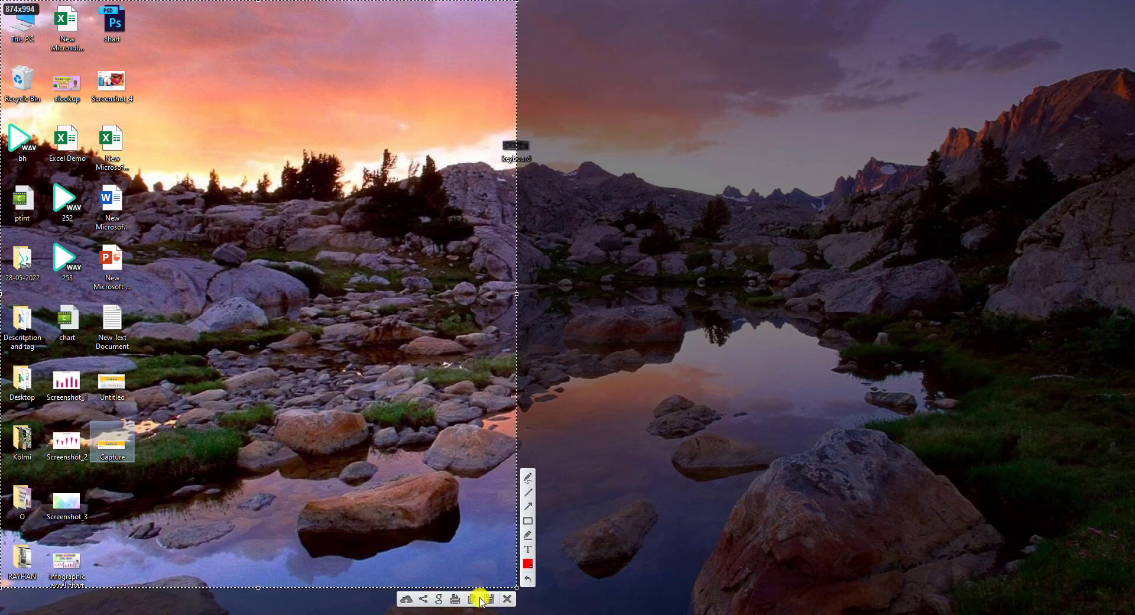
{"action": "left_click", "coordinate": [487, 600]}
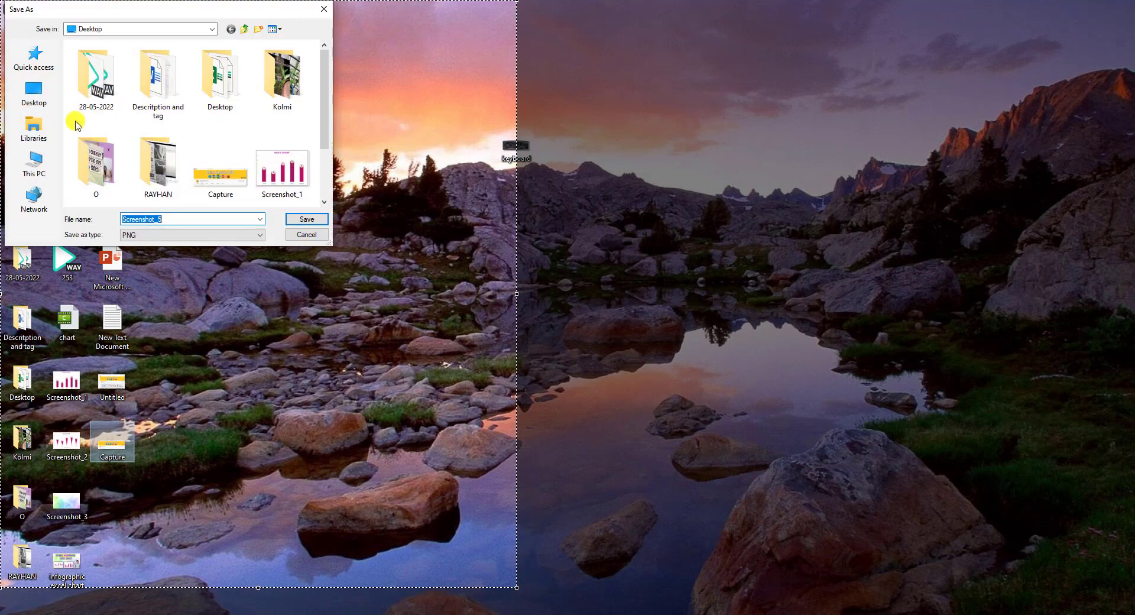
{"action": "left_click", "coordinate": [32, 95]}
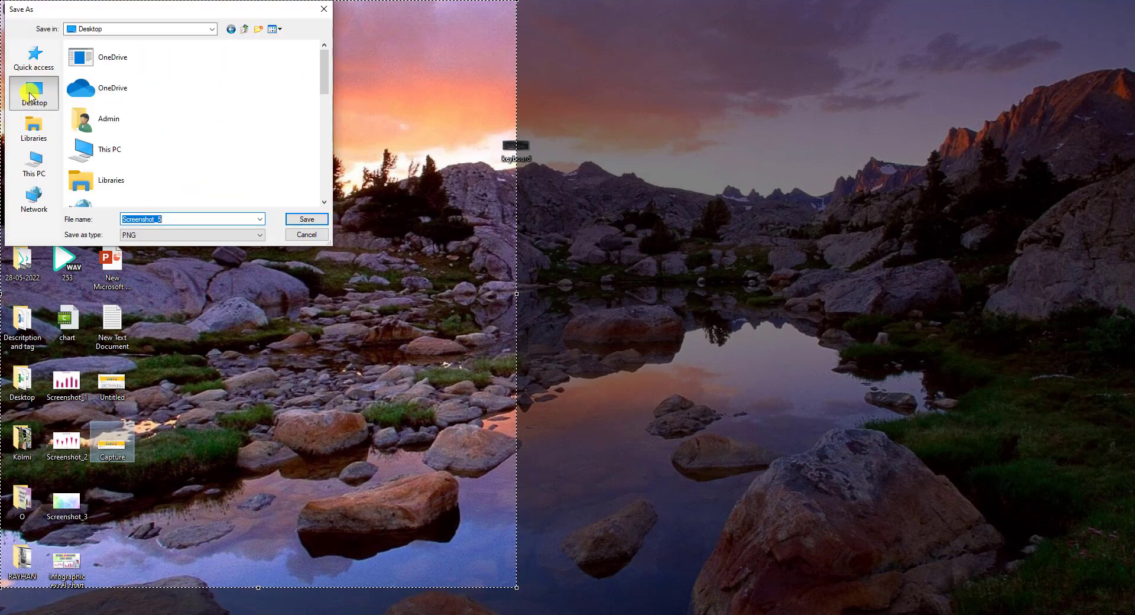
{"action": "left_click", "coordinate": [307, 219]}
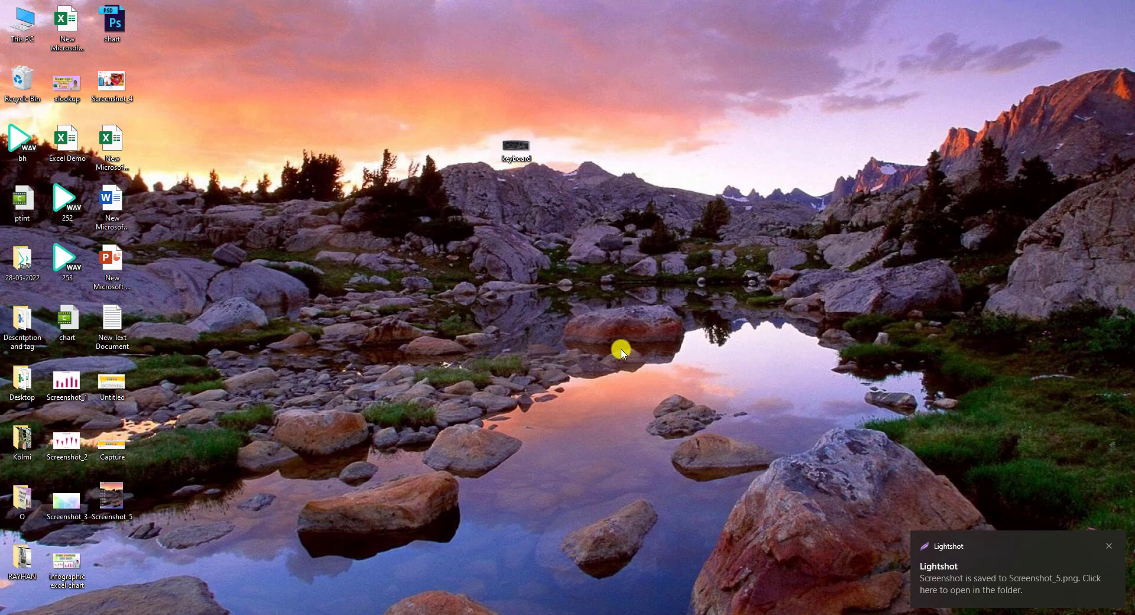
Capture most of the screen with Lightshot and add the text 'gggggg' near the top left
{"action": "key", "text": "Print"}
{"action": "left_click_drag", "start_coordinate": [31, 0], "coordinate": [816, 503]}
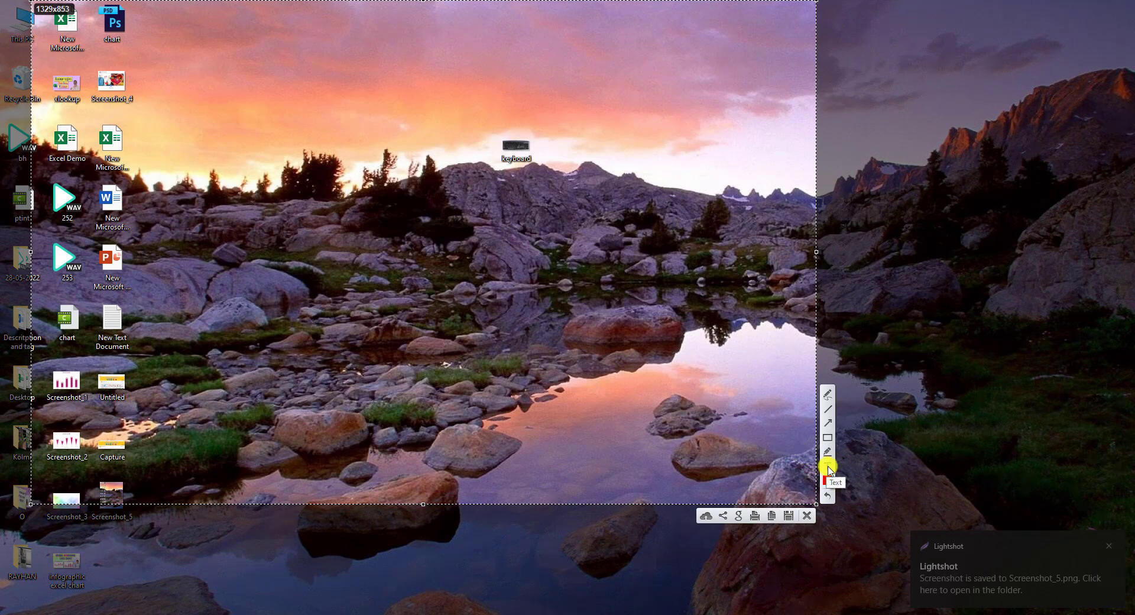
{"action": "left_click", "coordinate": [828, 466]}
{"action": "left_click", "coordinate": [227, 118]}
{"action": "type", "text": "gggggg"}
Draw a red arrow across the rocks and a crossing red line, then discard the capture
{"action": "left_click", "coordinate": [834, 423]}
{"action": "left_click_drag", "start_coordinate": [367, 163], "coordinate": [670, 366]}
{"action": "left_click", "coordinate": [828, 410]}
{"action": "left_click_drag", "start_coordinate": [516, 132], "coordinate": [417, 392]}
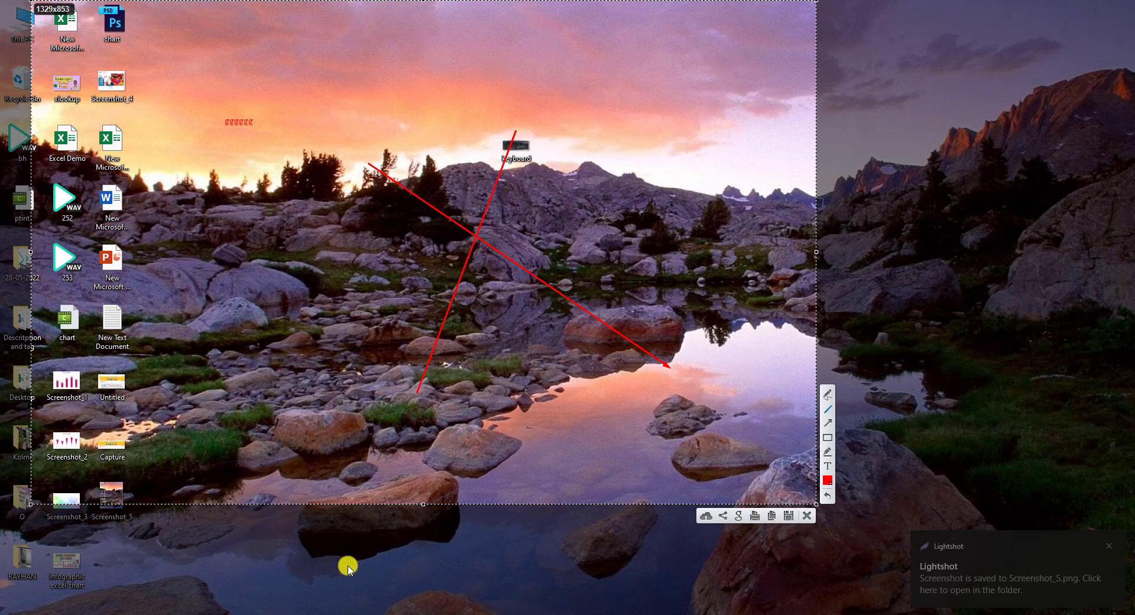
{"action": "left_click", "coordinate": [807, 516]}
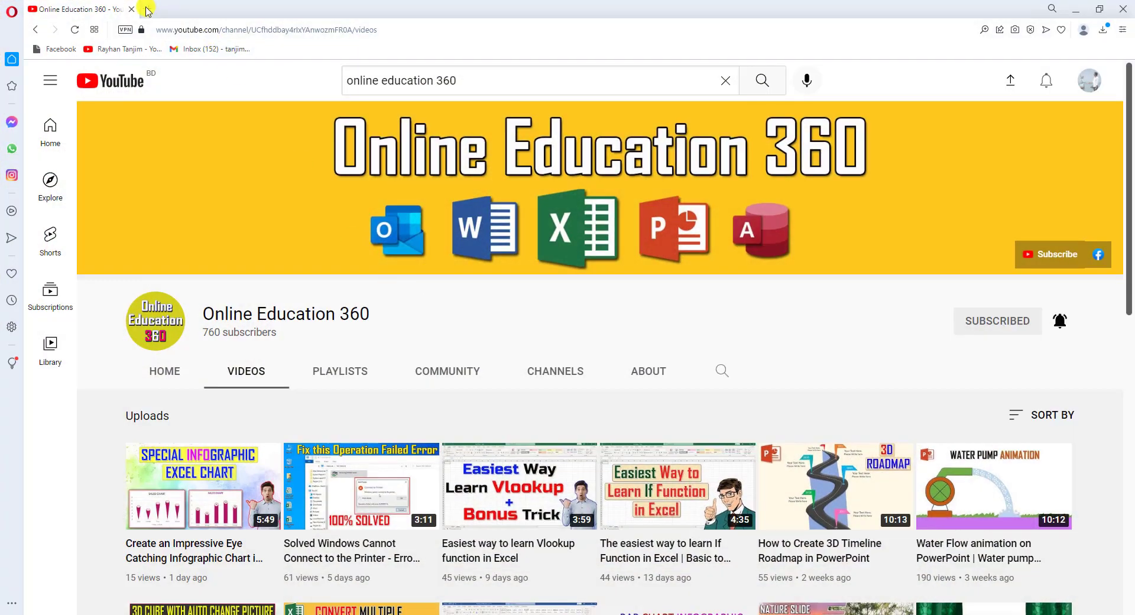
Search Google for 'lightshort' in a new Opera tab
{"action": "key", "text": "ctrl+t"}
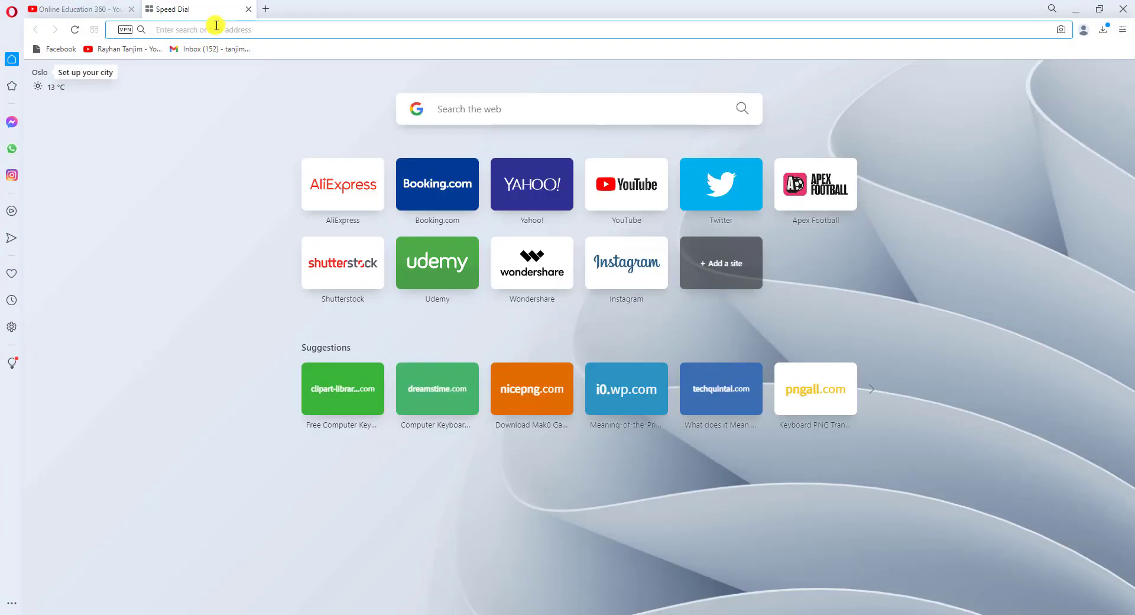
{"action": "type", "text": "lightshort"}
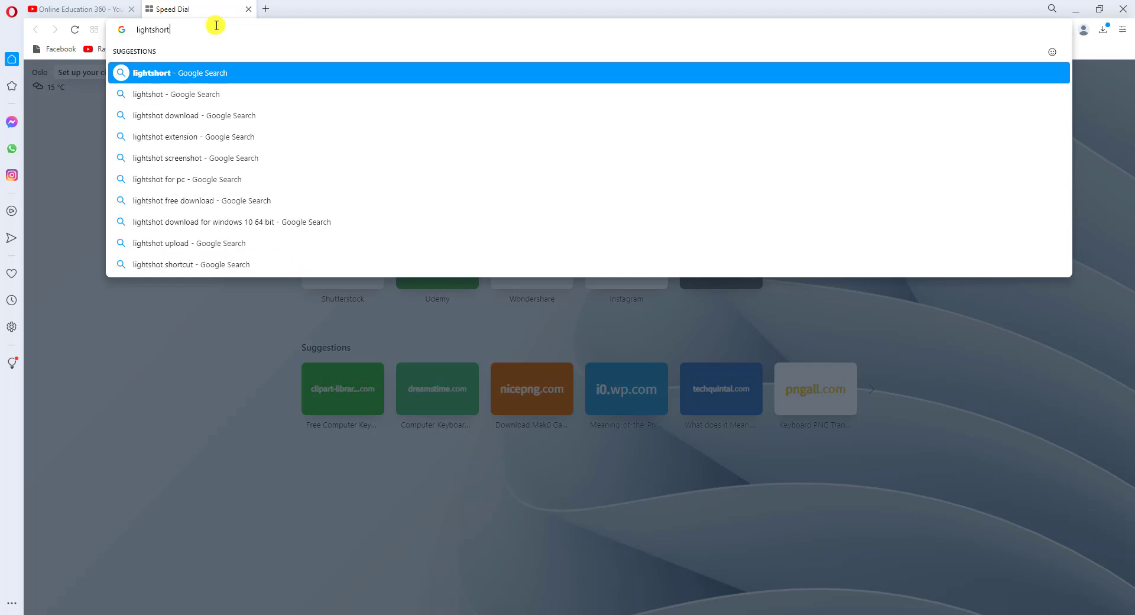
{"action": "key", "text": "Return"}
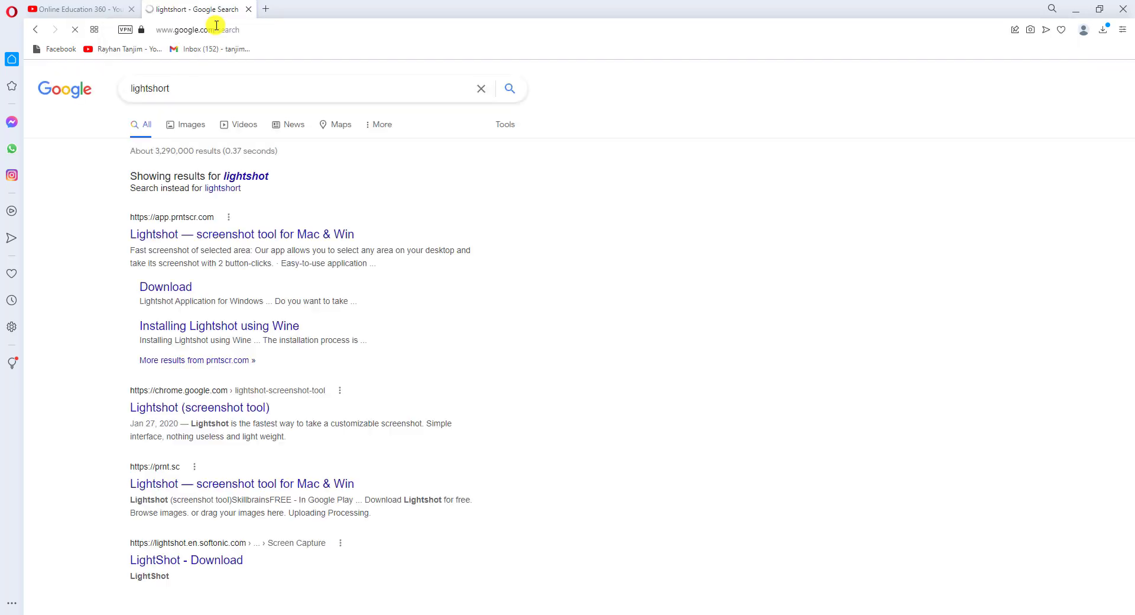